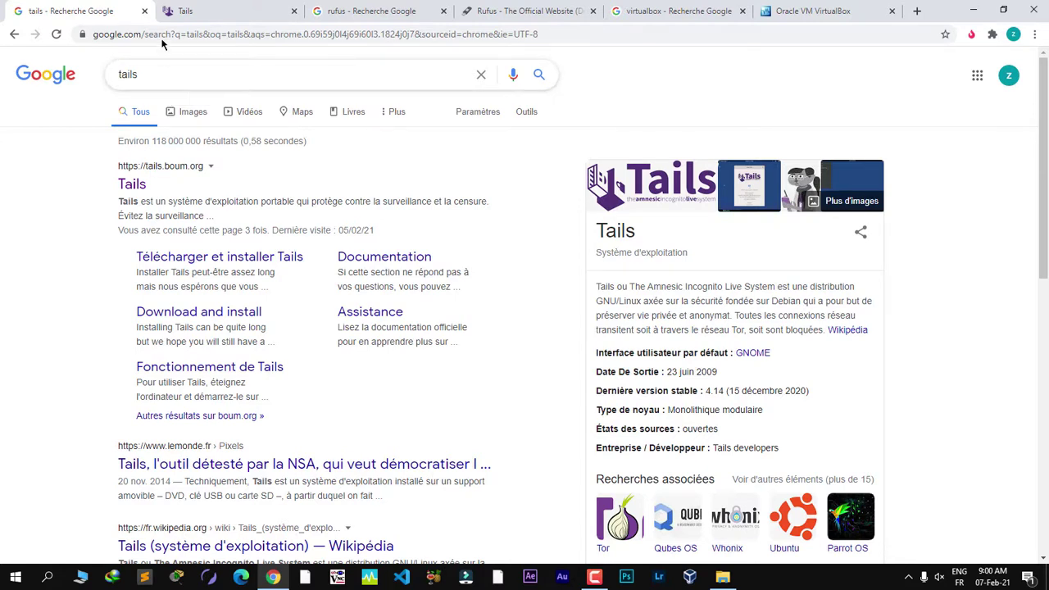
Step: Go to the Tails website and open the download and install page for Tails 4.15.1
left_click(129, 185)
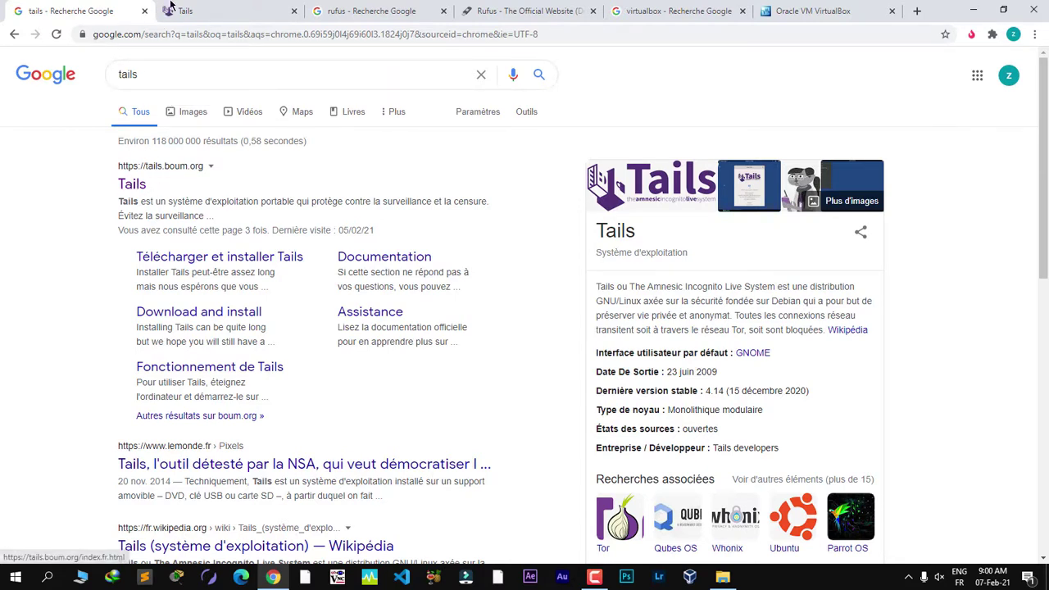
left_click(144, 11)
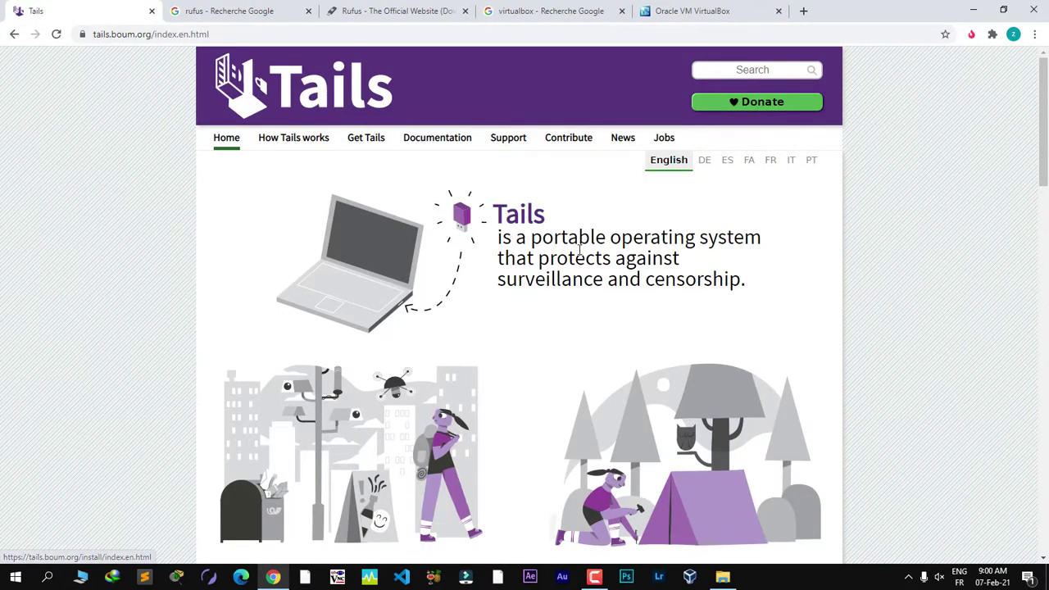
scroll(550, 295, "down", 8)
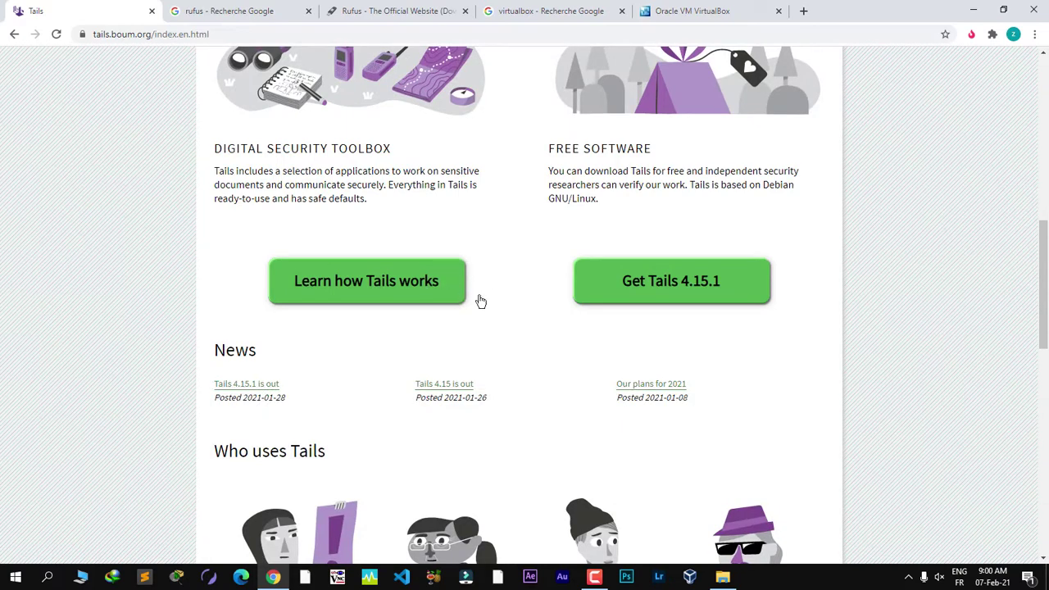
left_click(679, 283)
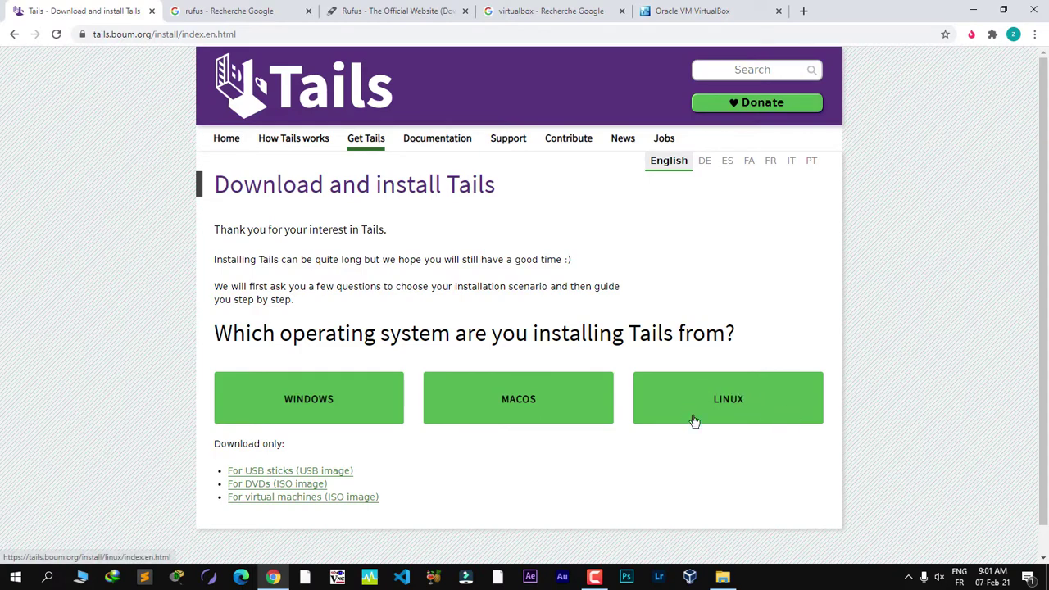
Step: Choose the Windows installation route, review the Install from Windows requirements and steps, and proceed to the Tails download page
left_click(317, 400)
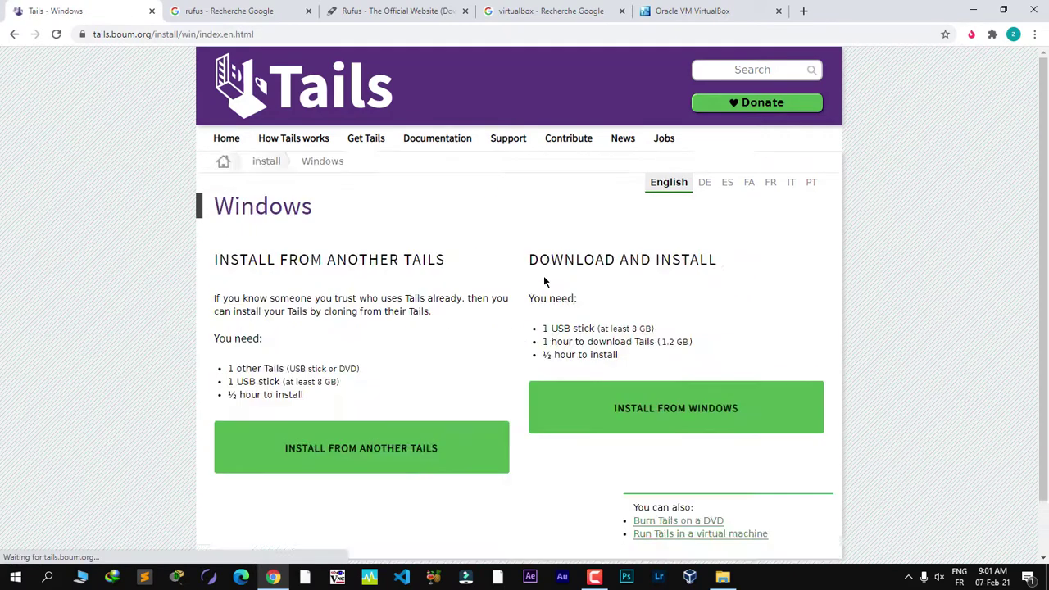
scroll(565, 280, "down", 1)
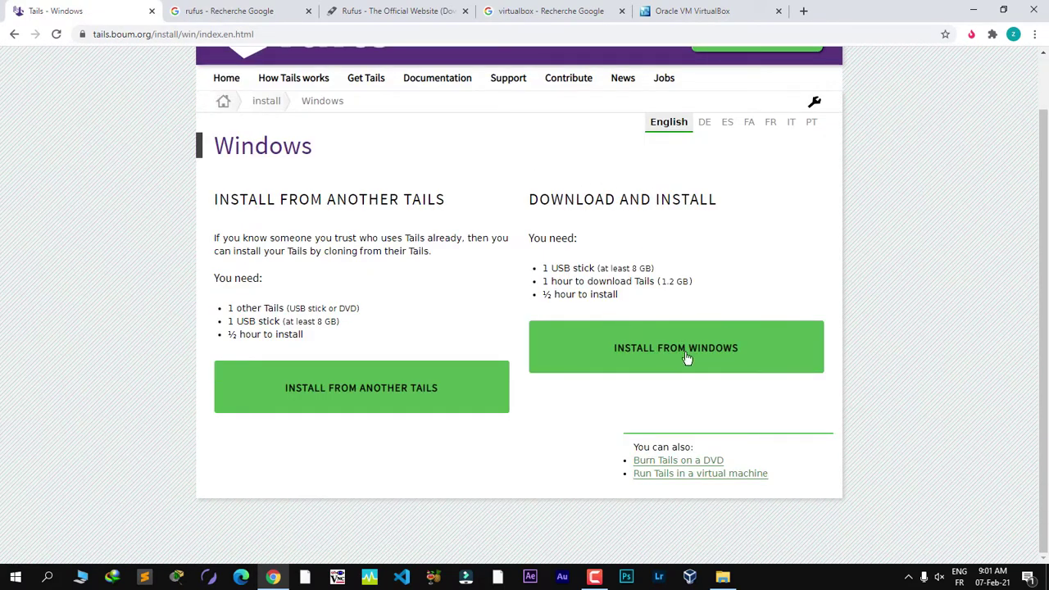
left_click(735, 361)
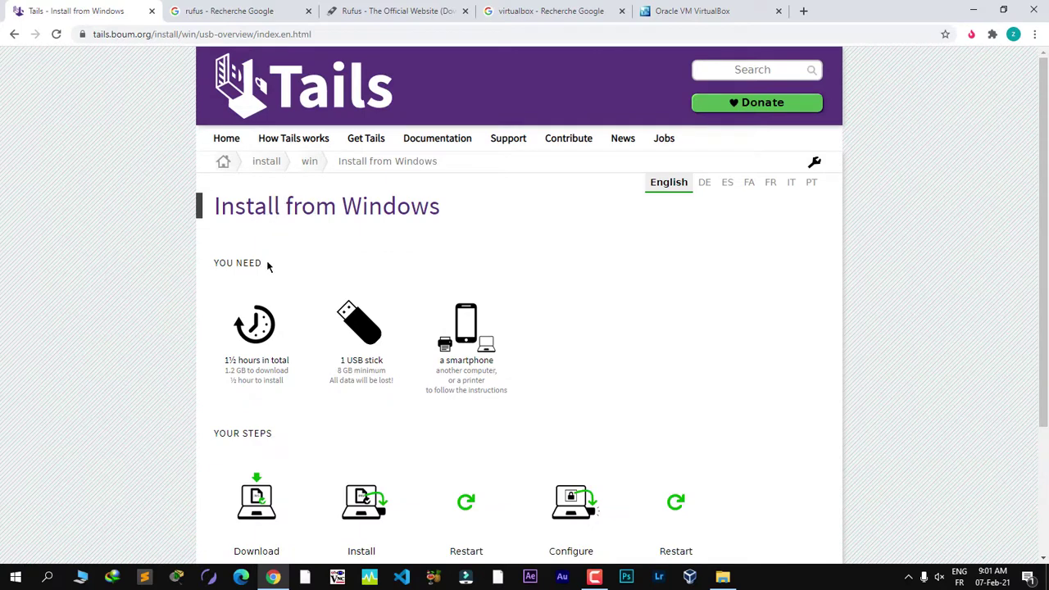
scroll(268, 266, "down", 1)
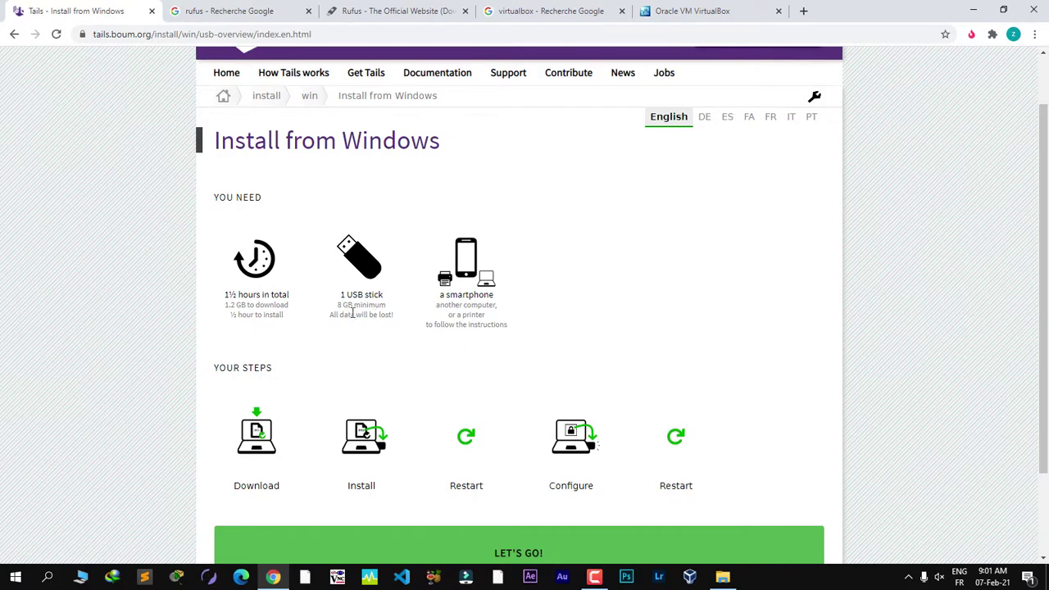
scroll(354, 309, "down", 2)
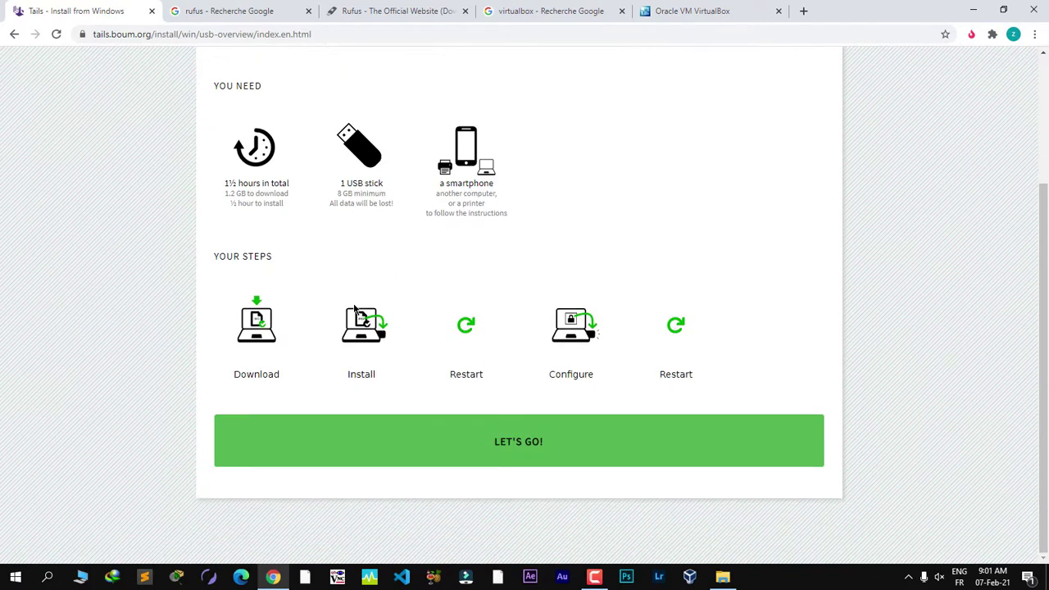
scroll(355, 309, "up", 3)
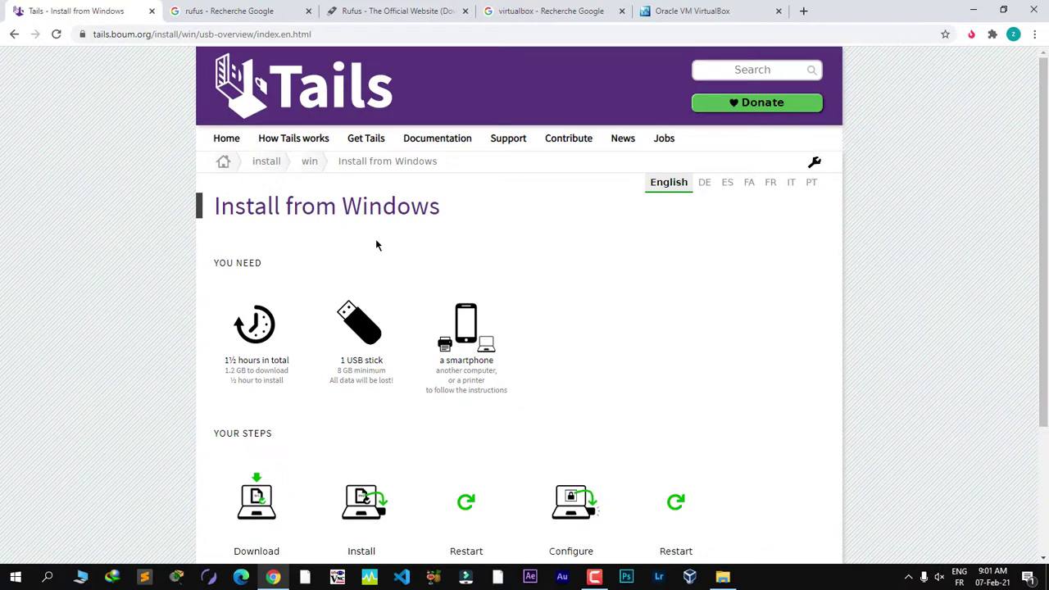
scroll(417, 284, "down", 3)
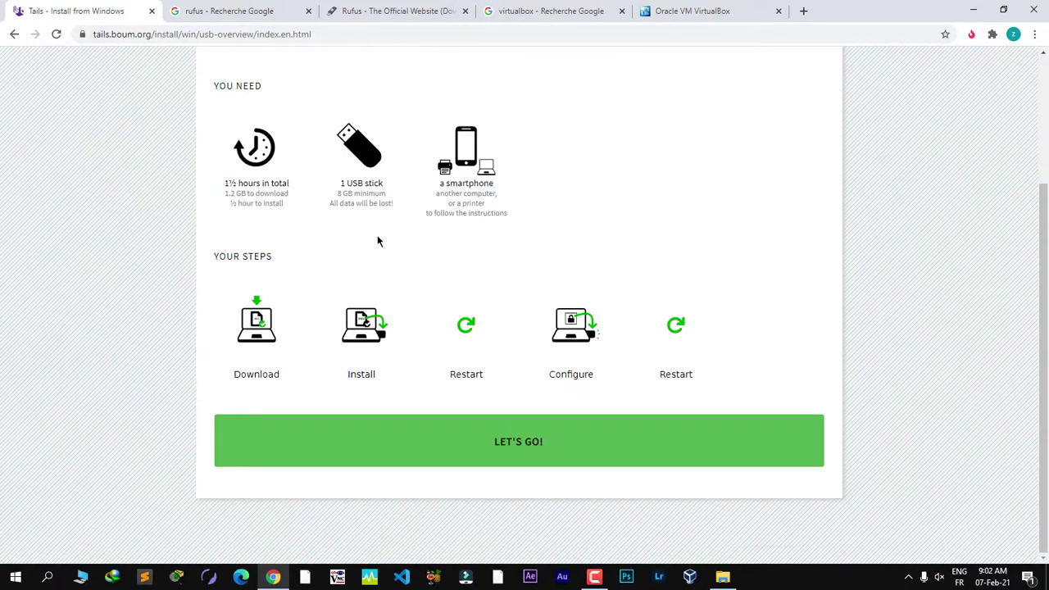
left_click(462, 443)
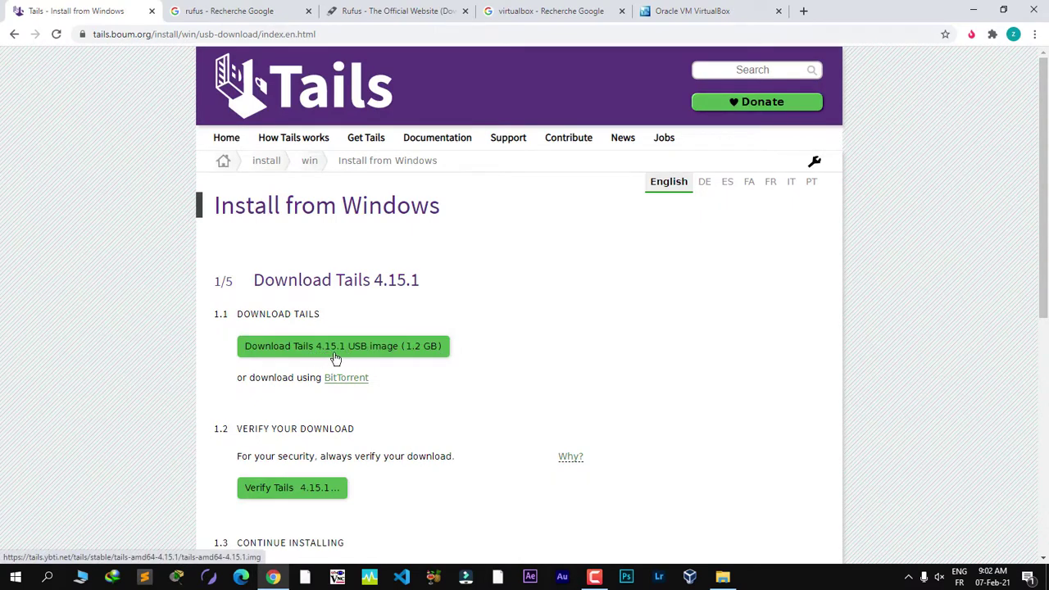
Step: Request the Tails 4.15.1 USB image download, cancel it in the download dialog, and close the Tails page
scroll(393, 349, "down", 3)
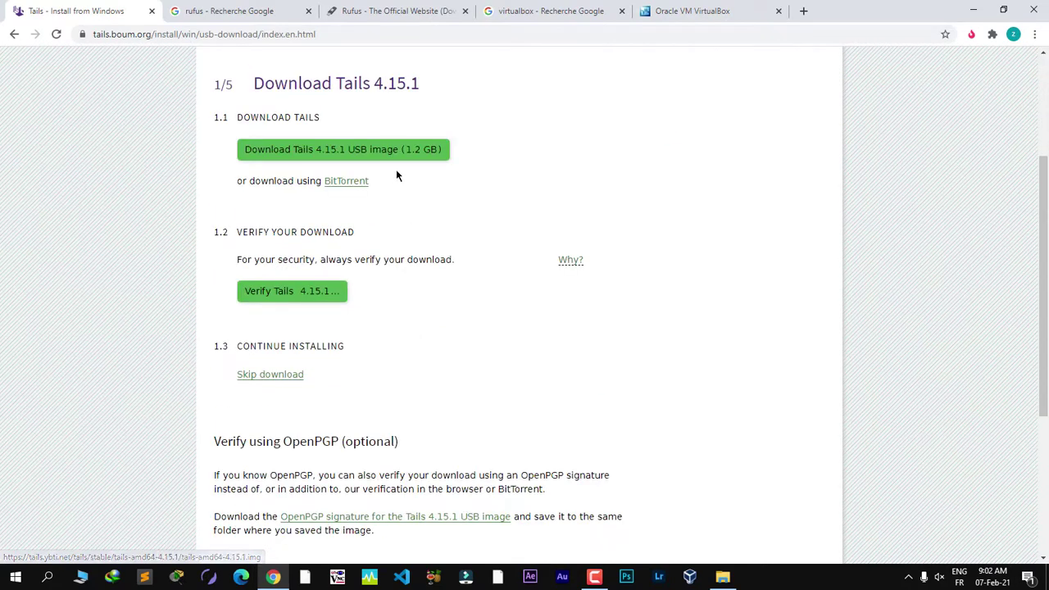
left_click(376, 152)
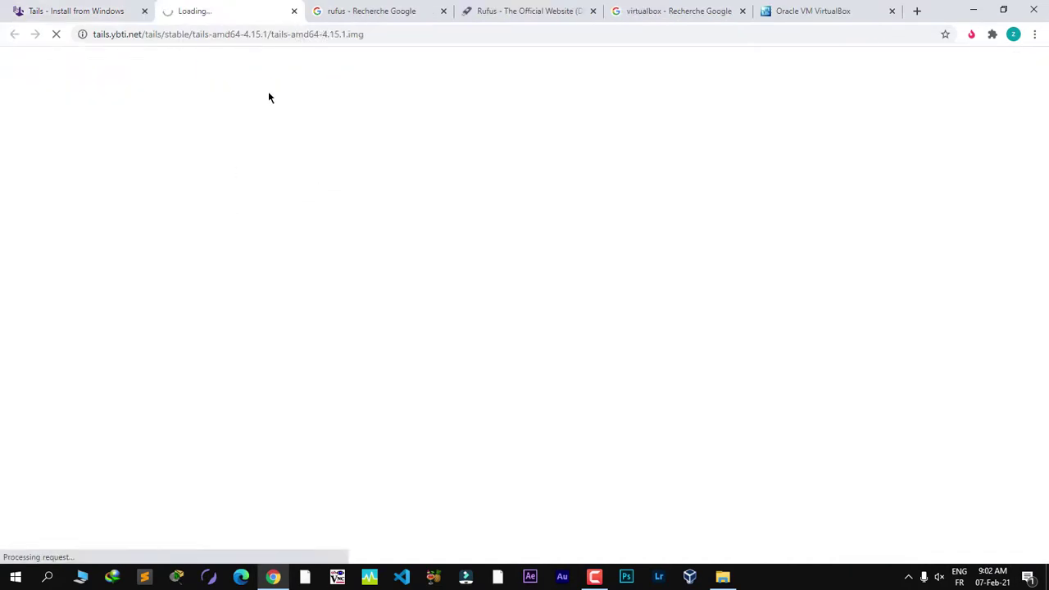
left_click(294, 10)
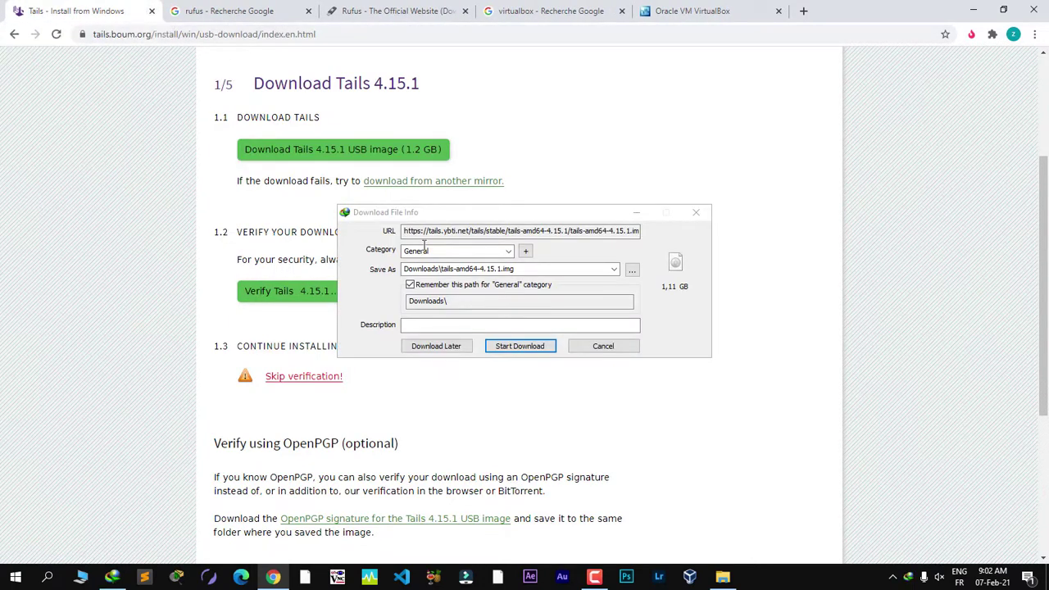
left_click(603, 346)
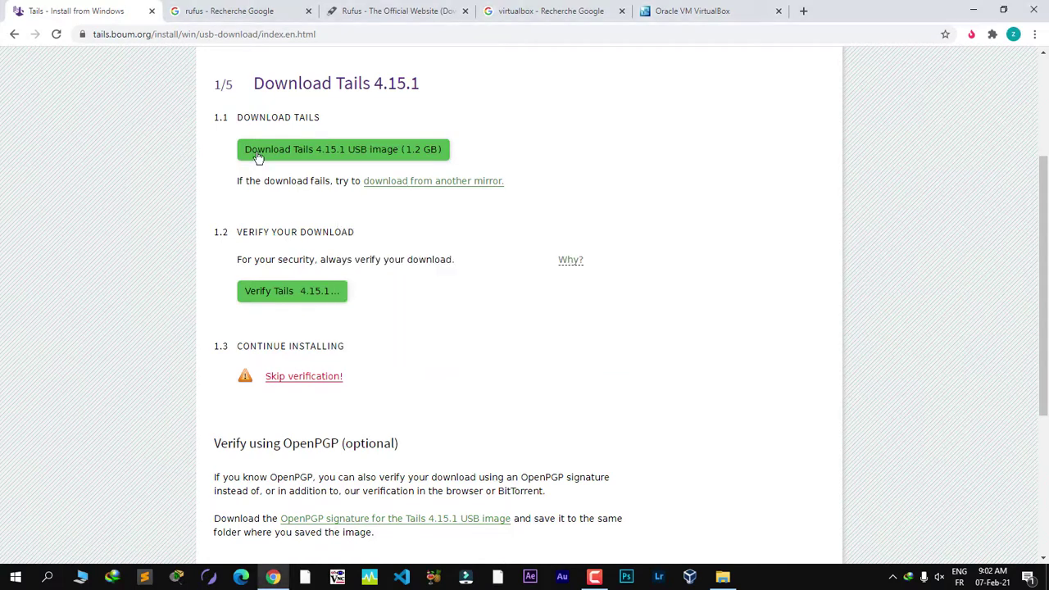
left_click(151, 11)
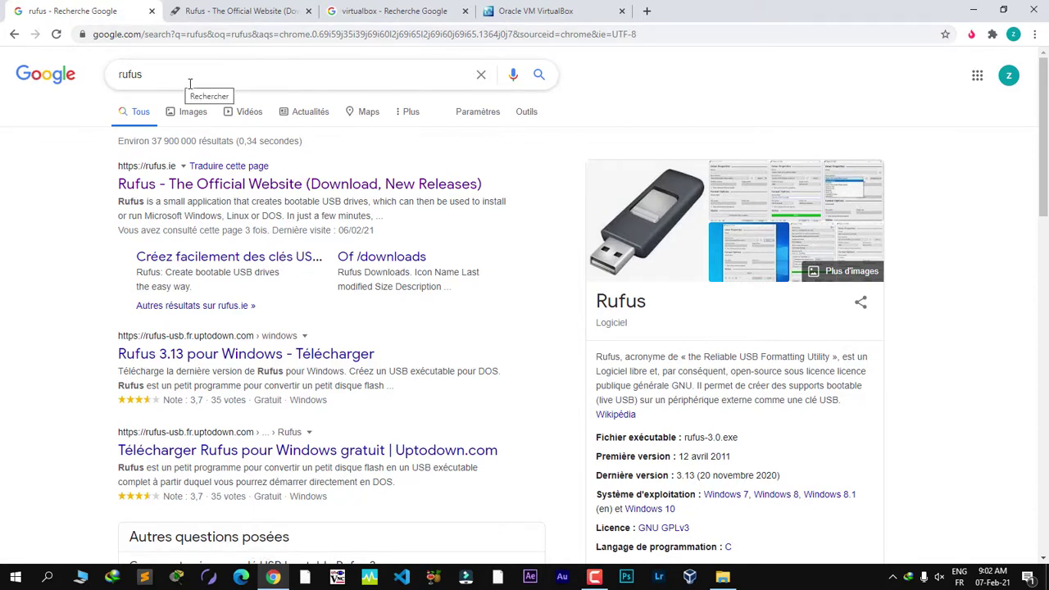
Step: Request the Rufus 3.13 download from the official Rufus website, cancel it, and close the Rufus page
left_click(152, 11)
scroll(481, 256, "down", 5)
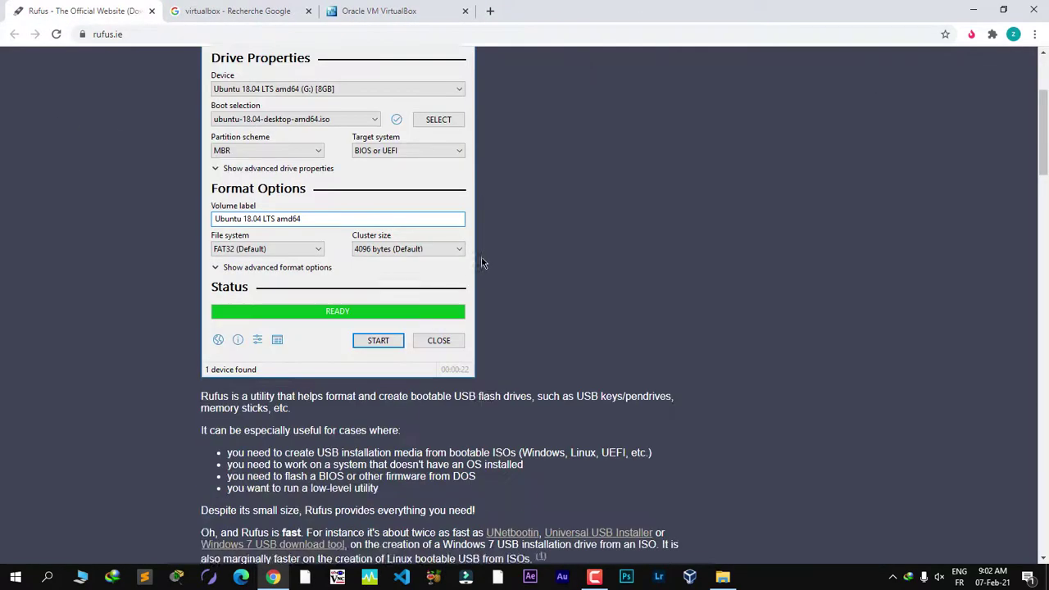
scroll(285, 396, "down", 2)
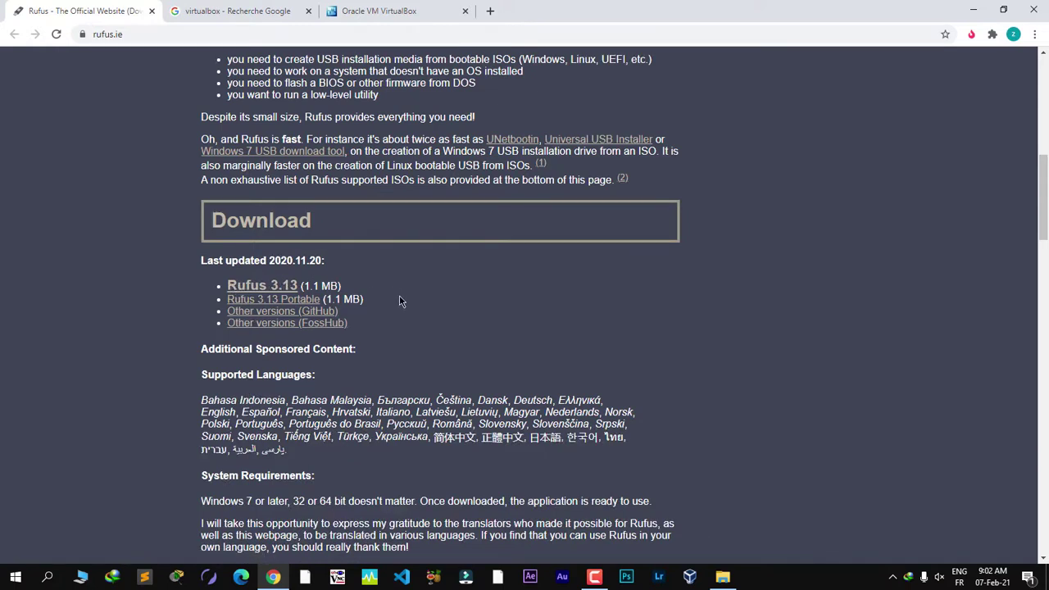
left_click(268, 288)
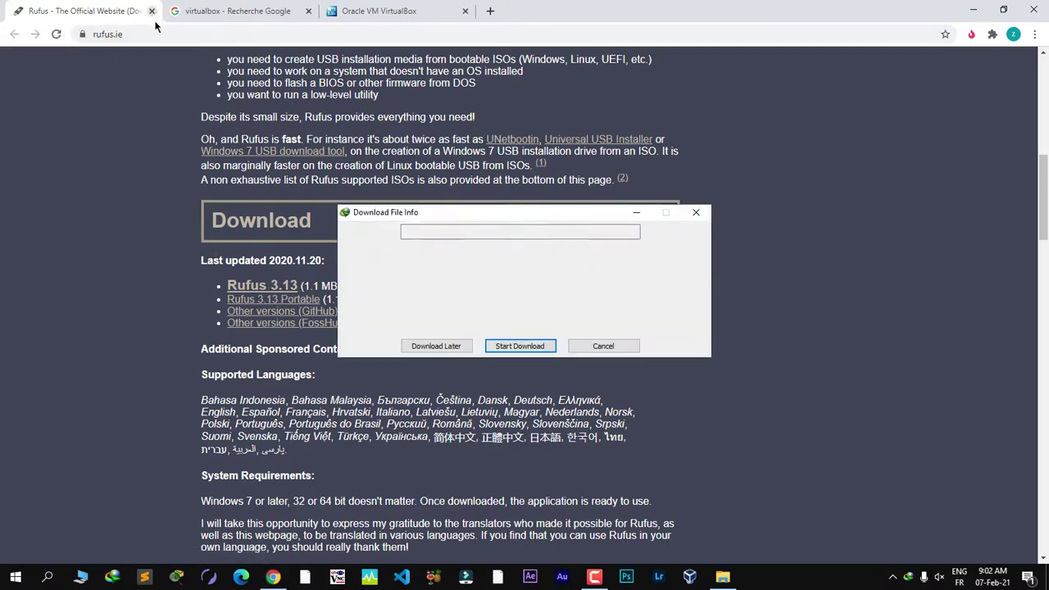
left_click(604, 346)
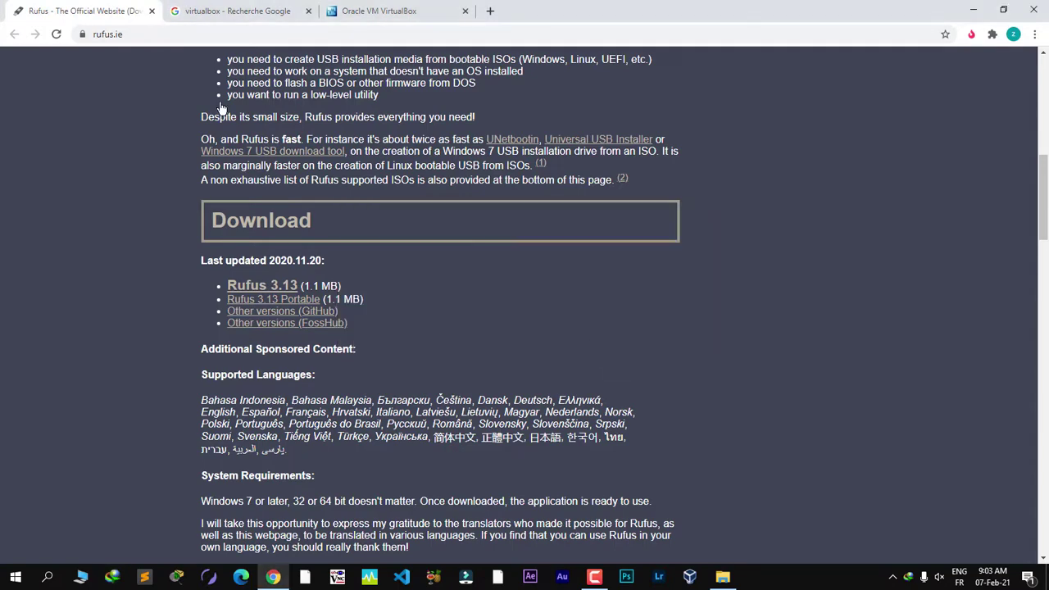
left_click(150, 12)
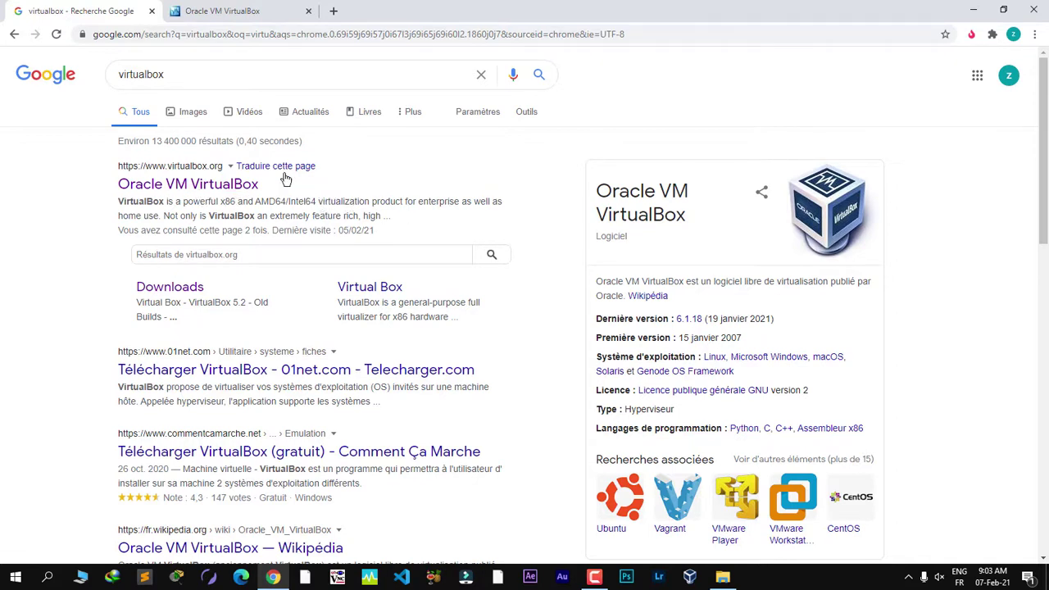
Step: Request the VirtualBox 6.1.18 Windows hosts package from the VirtualBox downloads page and cancel the download
left_click(251, 88)
left_click(6, 277)
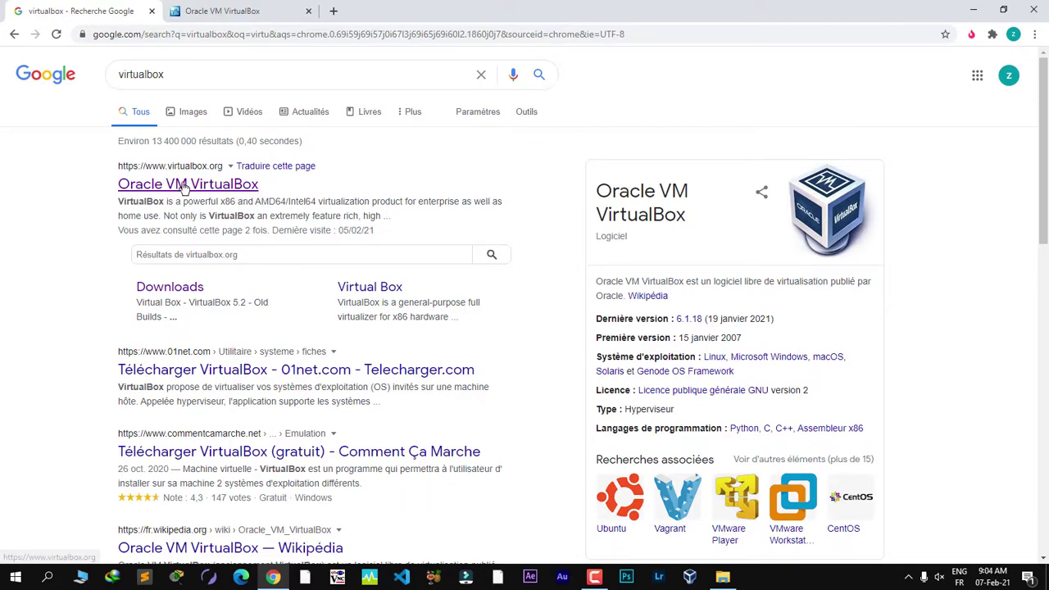
left_click(151, 11)
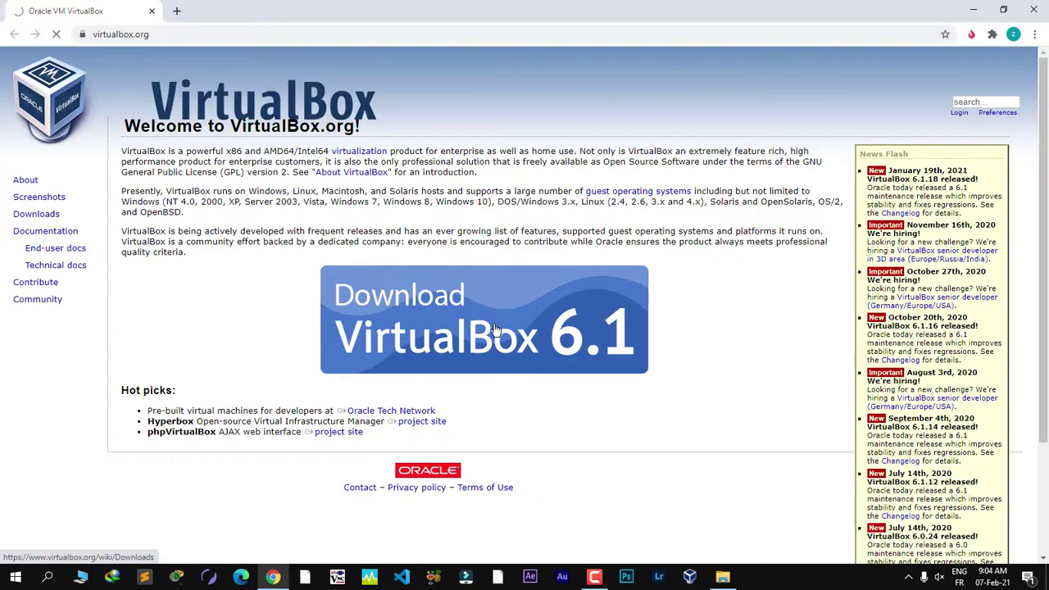
left_click(558, 326)
scroll(251, 244, "down", 1)
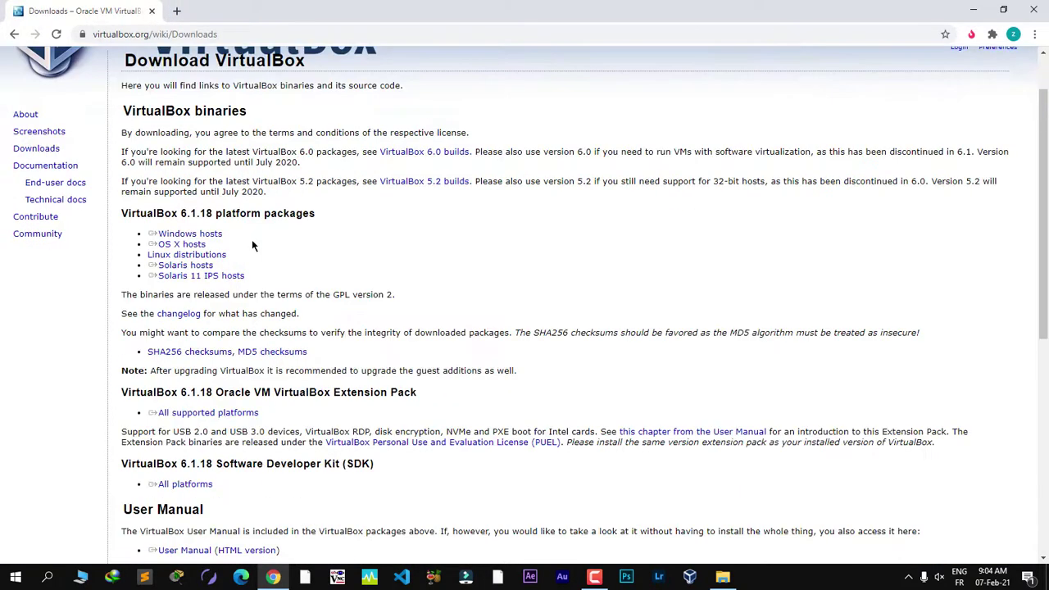
left_click(200, 235)
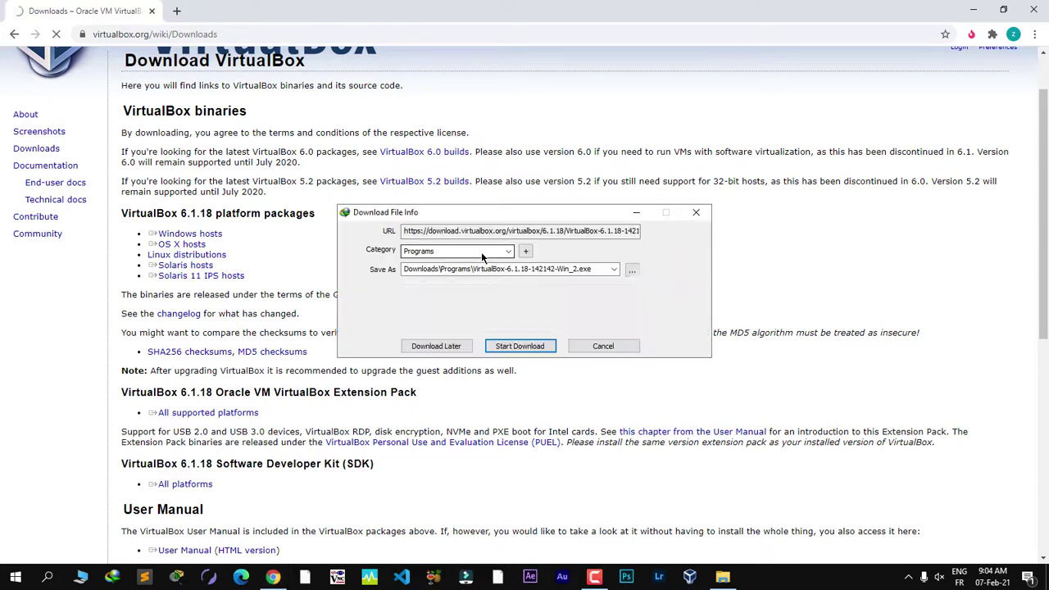
left_click(603, 346)
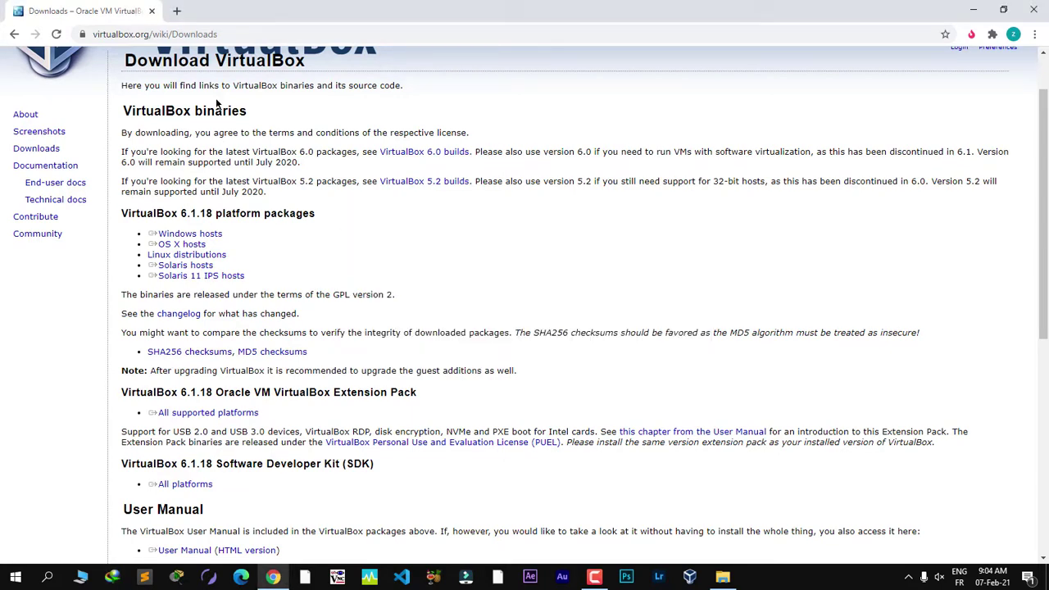
scroll(216, 97, "up", 1)
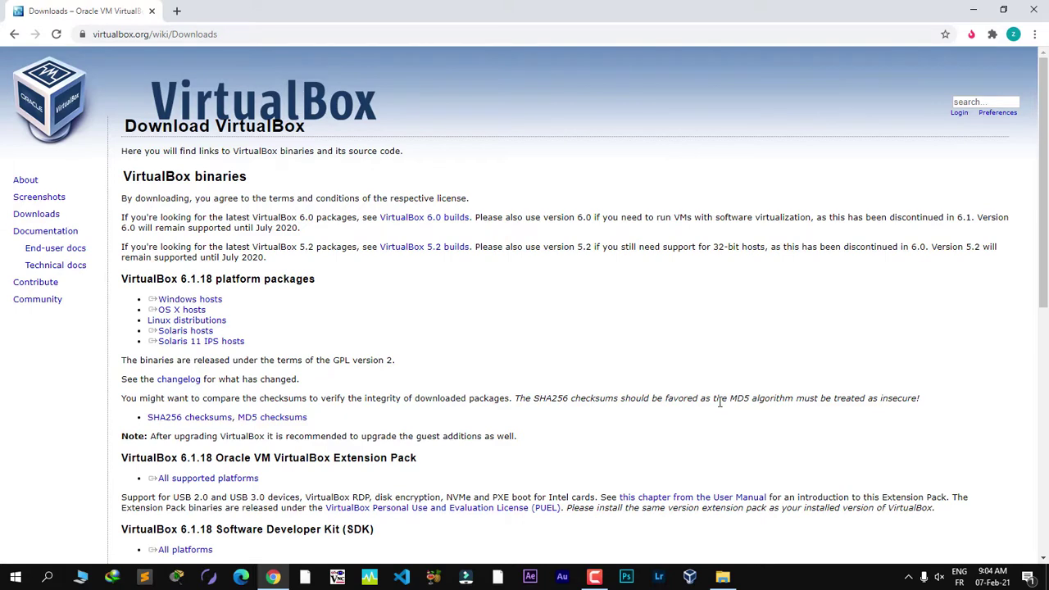
Step: Switch to the tails folder in File Explorer, refresh it, and launch rufus-3.13.exe
left_click(723, 579)
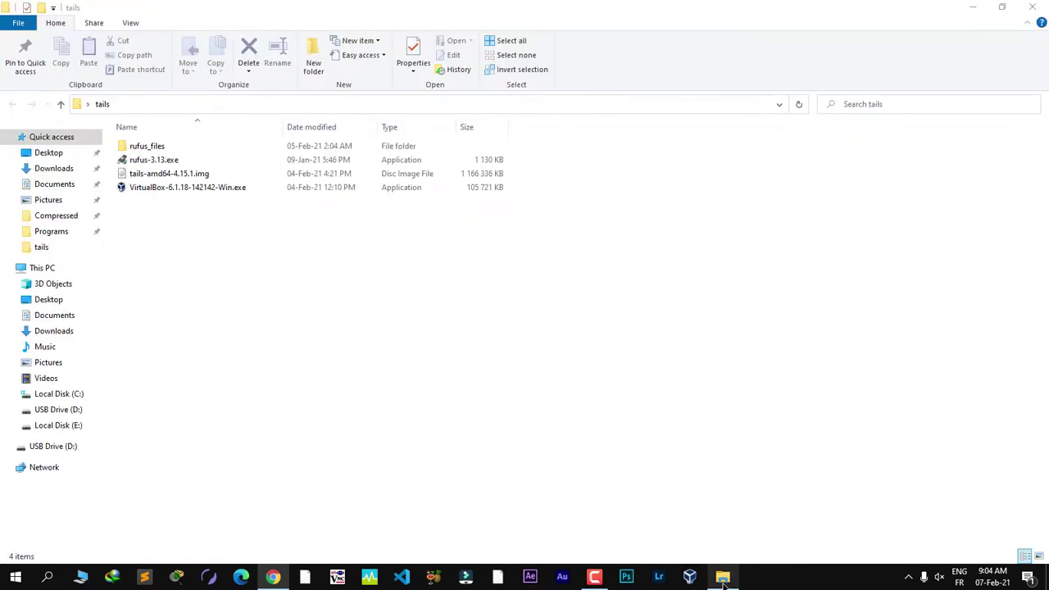
right_click(237, 244)
left_click(287, 289)
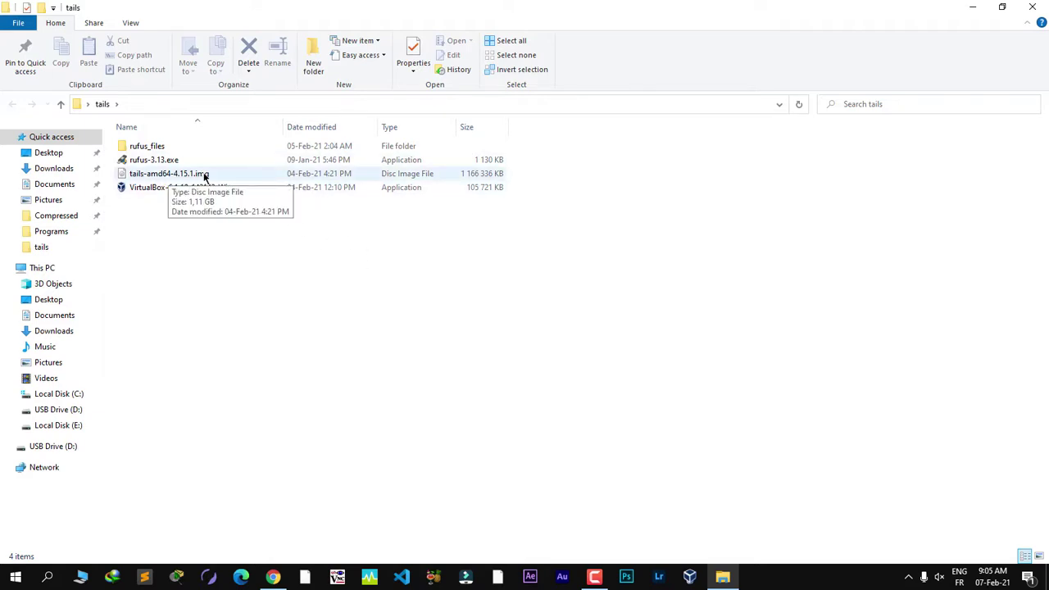
double_click(146, 162)
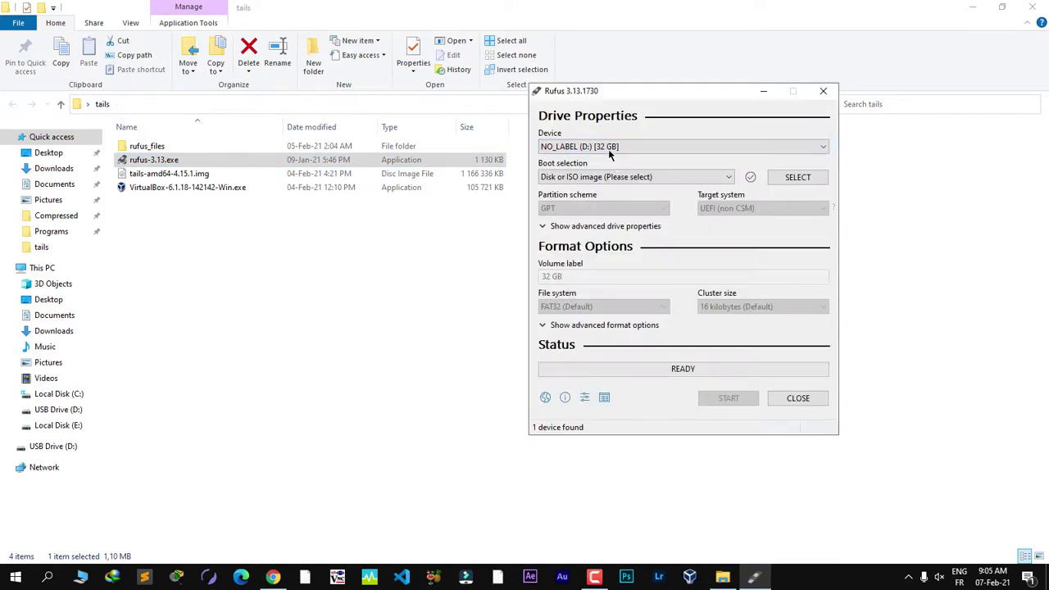
Step: Select the 32 GB USB drive NO_LABEL (D:) as the target device in Rufus
left_click(625, 146)
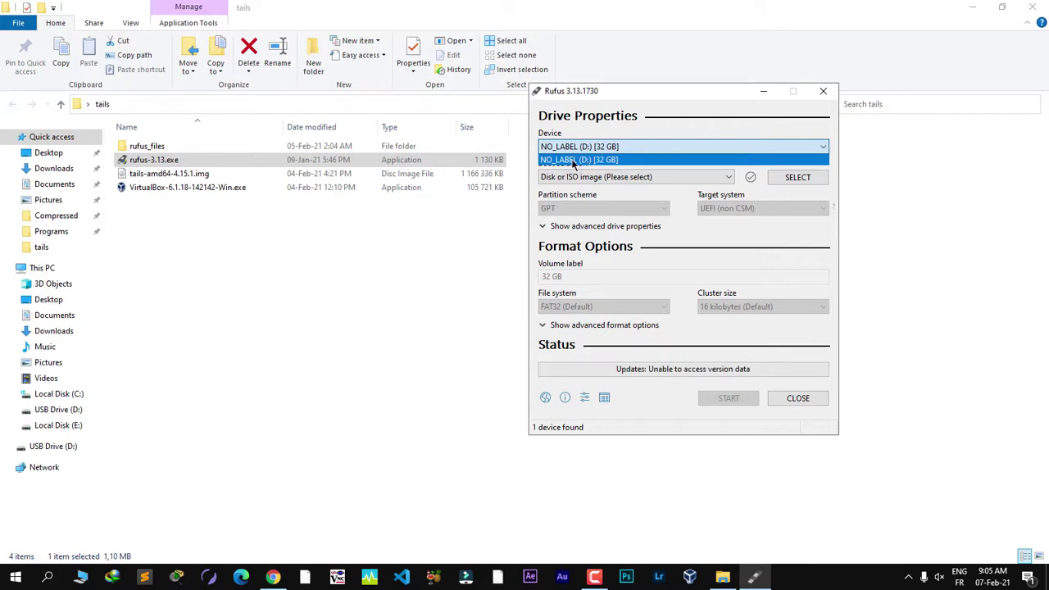
left_click(573, 159)
left_click(681, 148)
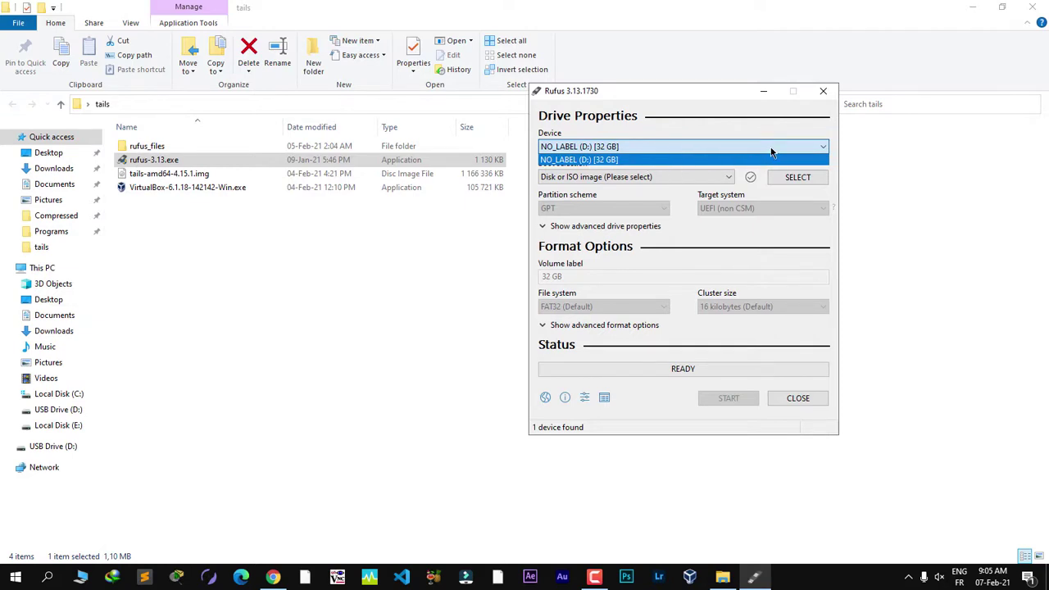
left_click(771, 153)
left_click(691, 150)
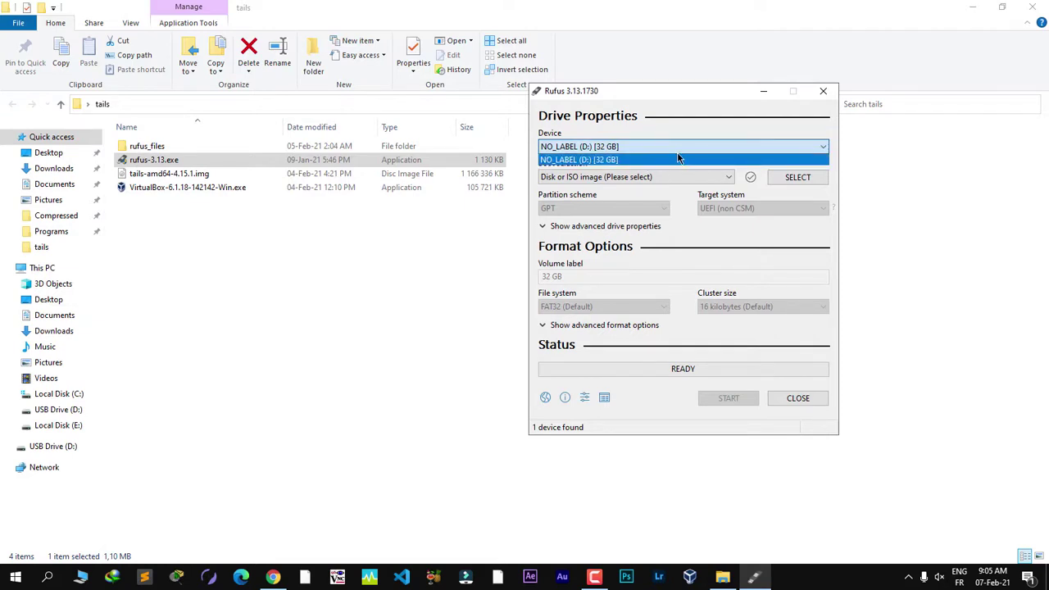
left_click(630, 160)
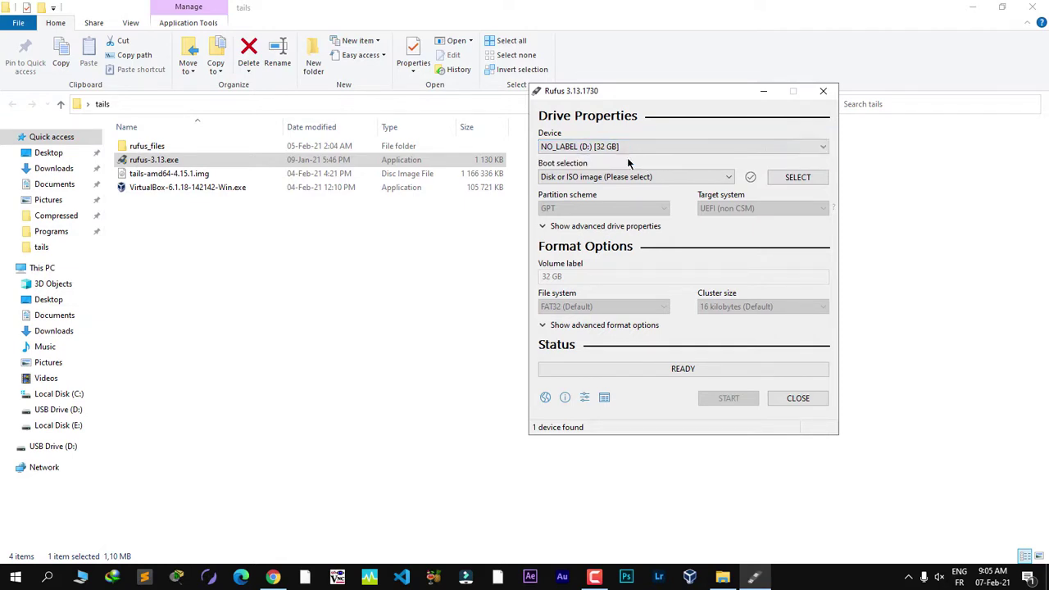
Step: Load tails-amd64-4.15.1.img from the Desktop tails folder as the boot image in Rufus
left_click(800, 177)
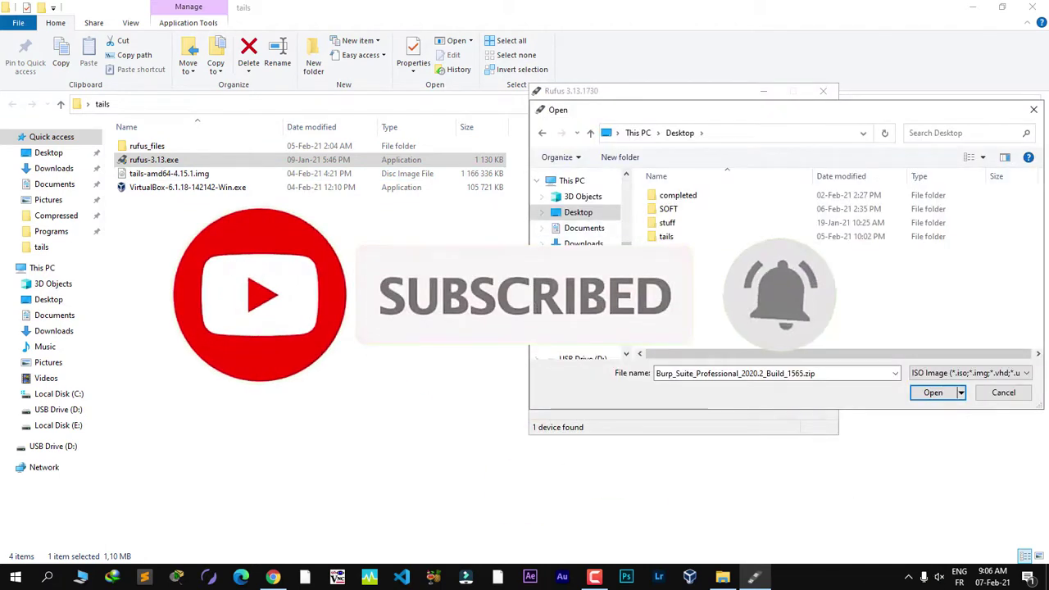
double_click(666, 236)
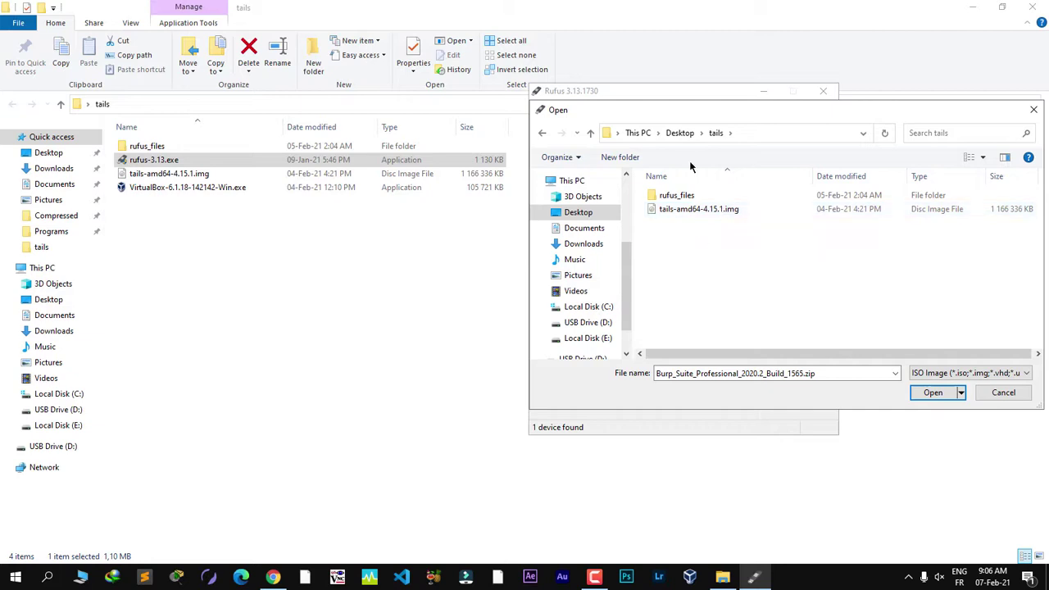
double_click(708, 211)
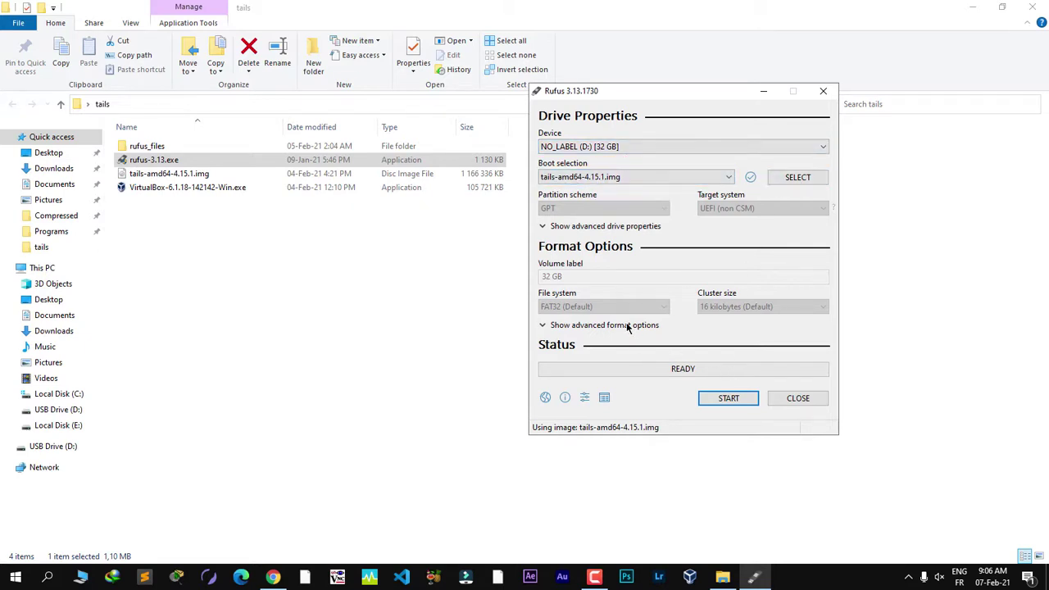
Step: Start writing the Tails image to the USB drive, cancel at the data-loss warning, and close Rufus
left_click(729, 398)
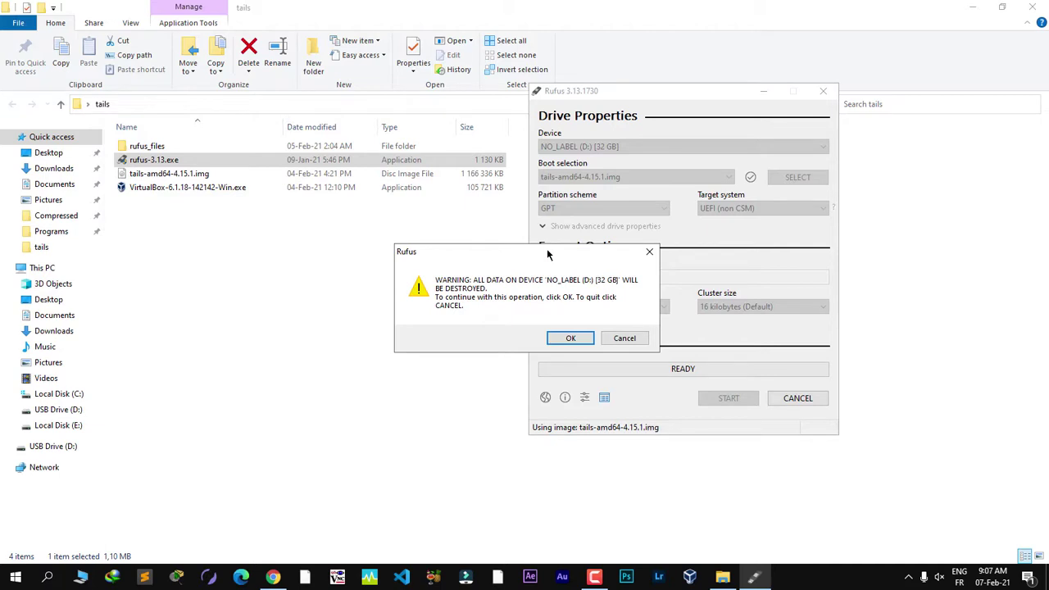
left_click(620, 346)
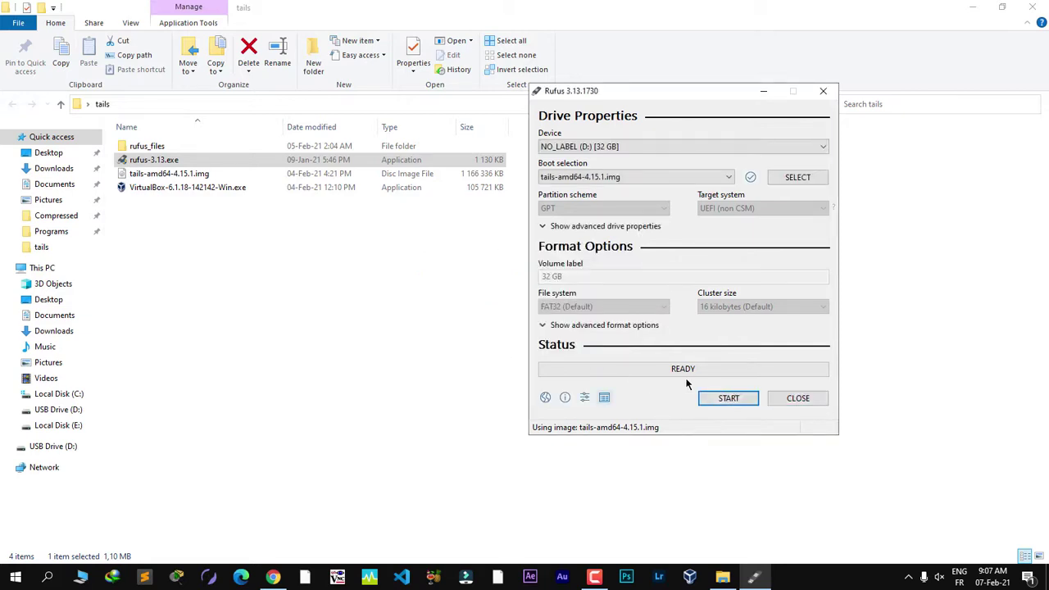
left_click(802, 405)
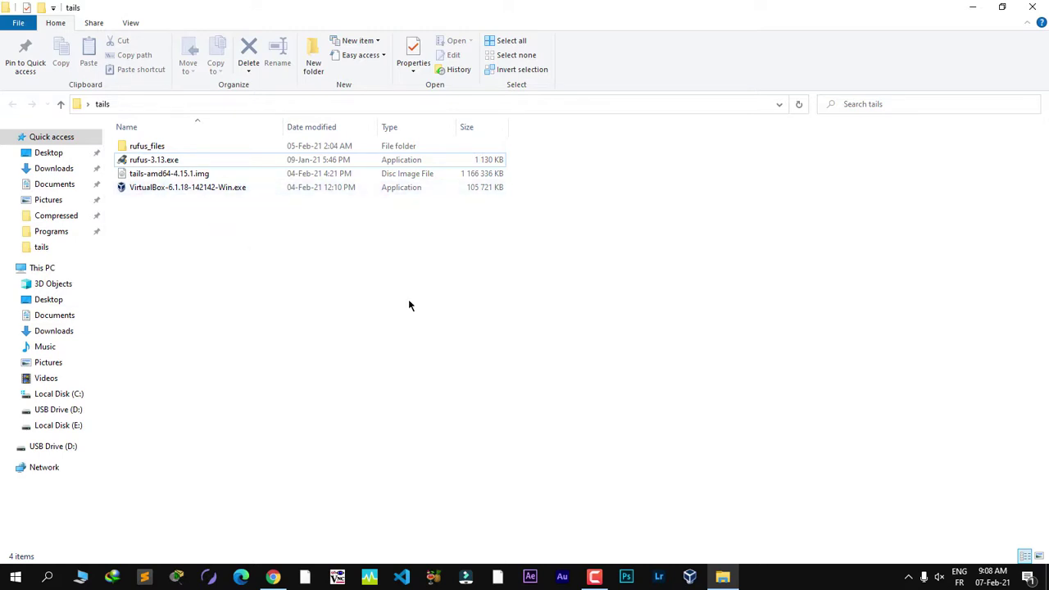
Step: Switch to VirtualBox and start a new virtual machine named tails with the type Linux
left_click(690, 577)
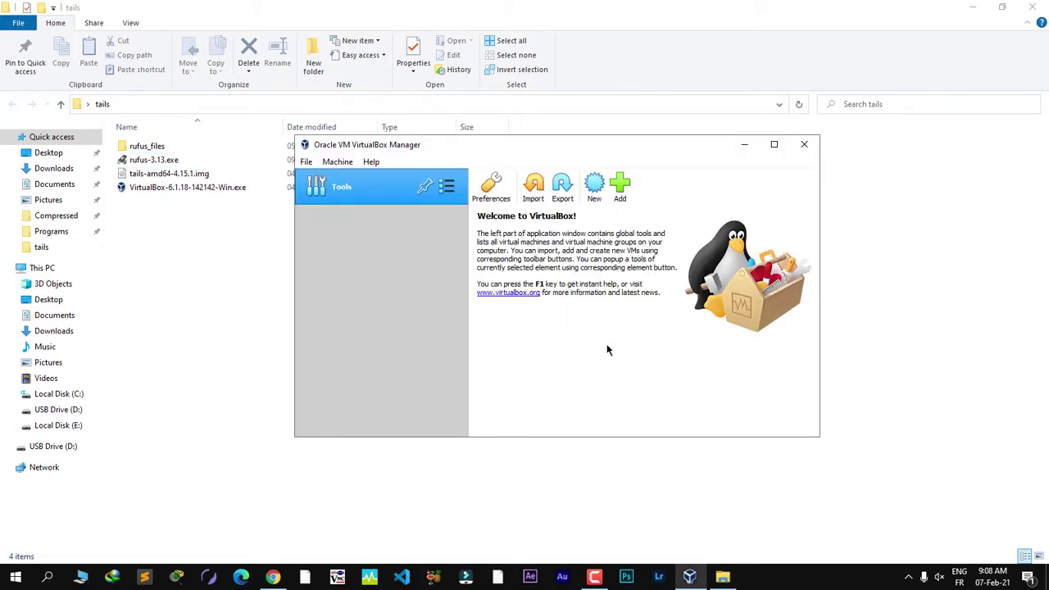
left_click_drag(573, 145, 695, 113)
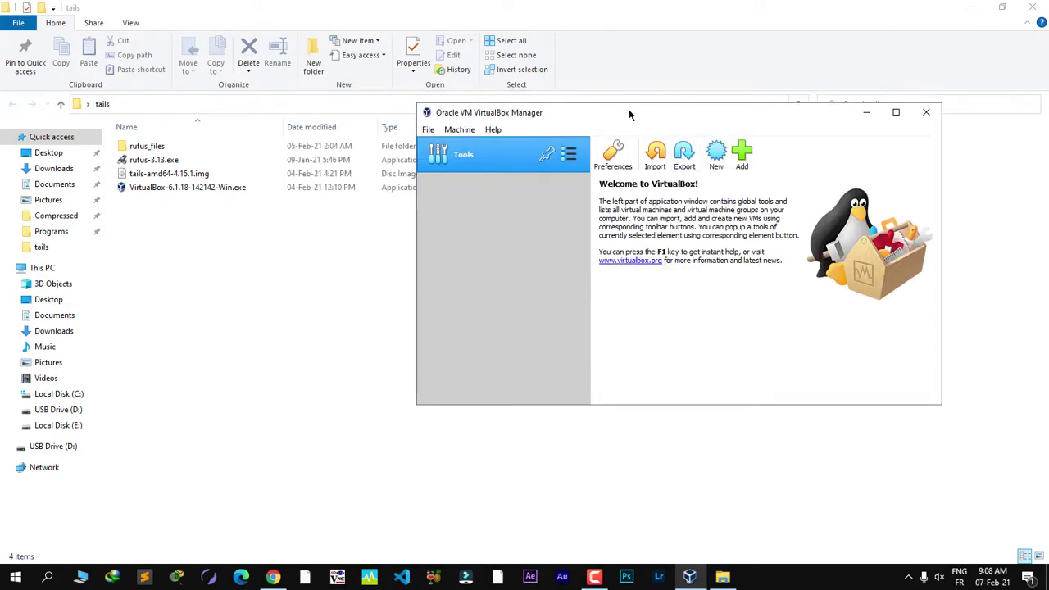
left_click_drag(628, 110, 601, 134)
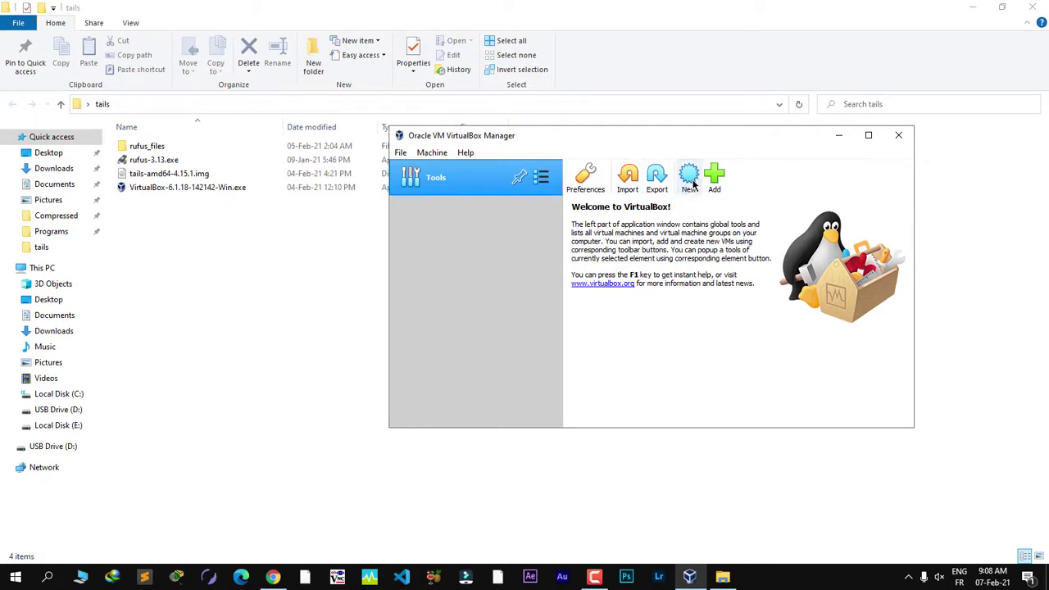
left_click(693, 184)
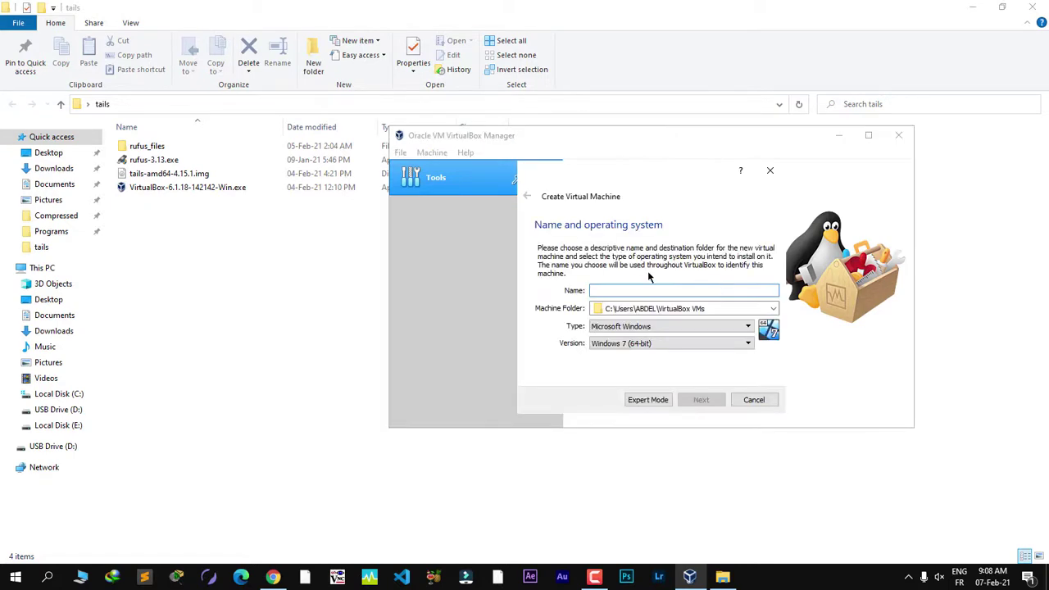
type("tails")
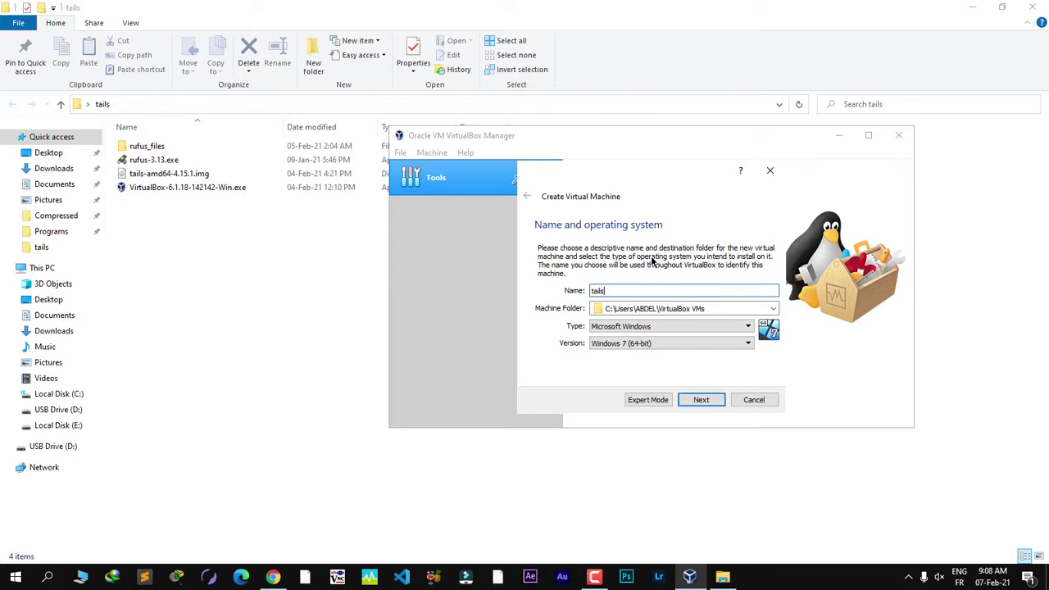
left_click(687, 327)
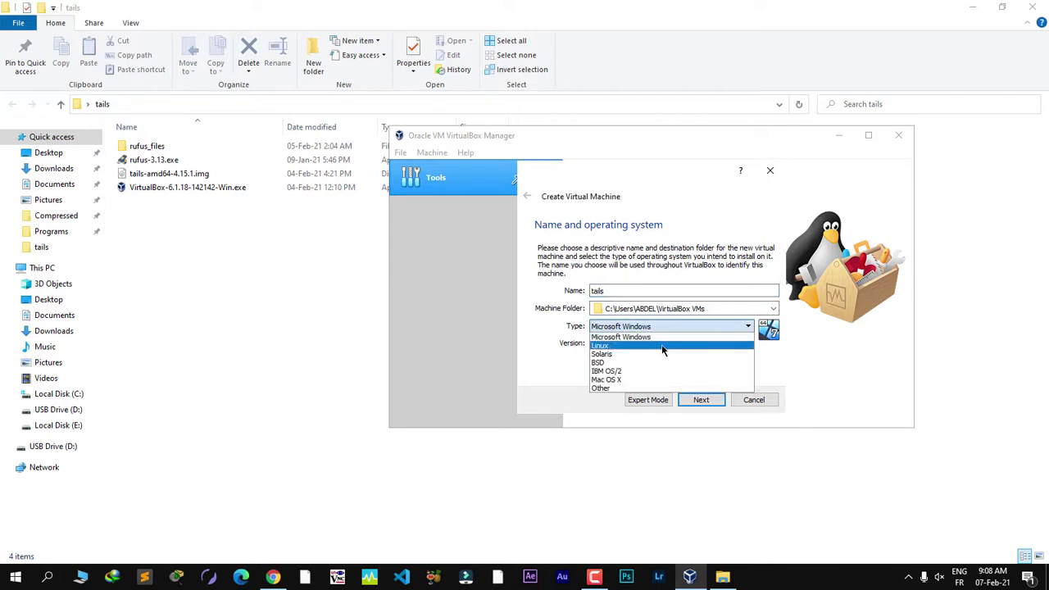
left_click(662, 347)
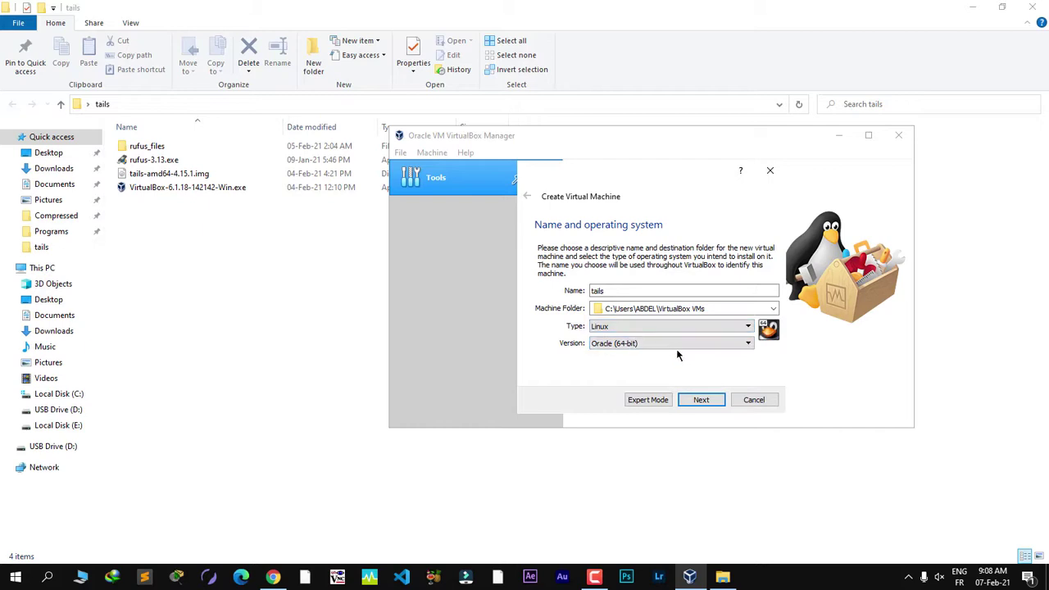
Step: Set the new machine's version to Other Linux (64-bit) and continue to the memory settings
left_click(674, 351)
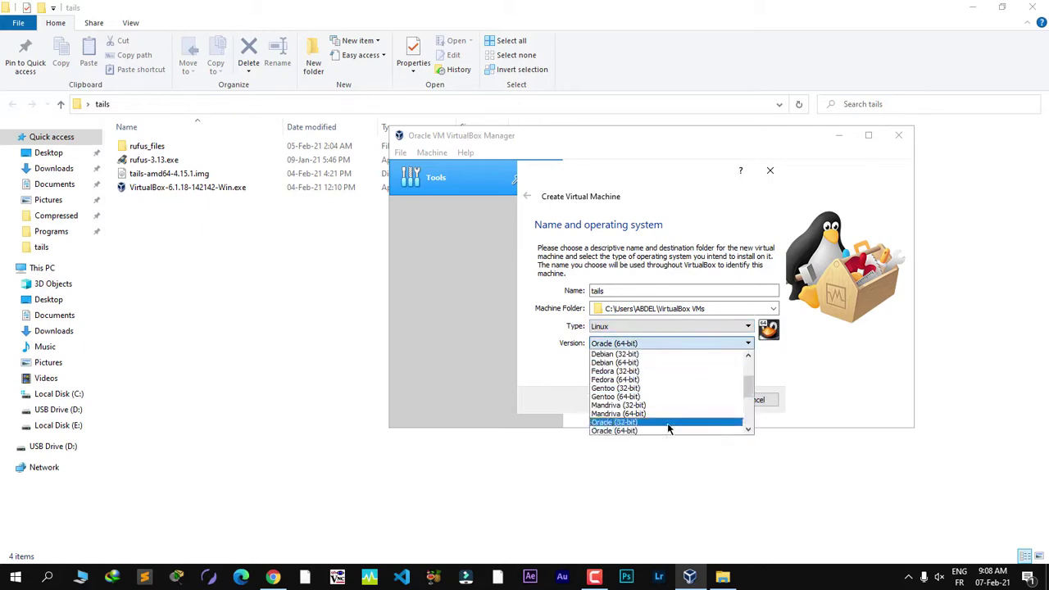
scroll(667, 422, "down", 5)
scroll(679, 374, "up", 5)
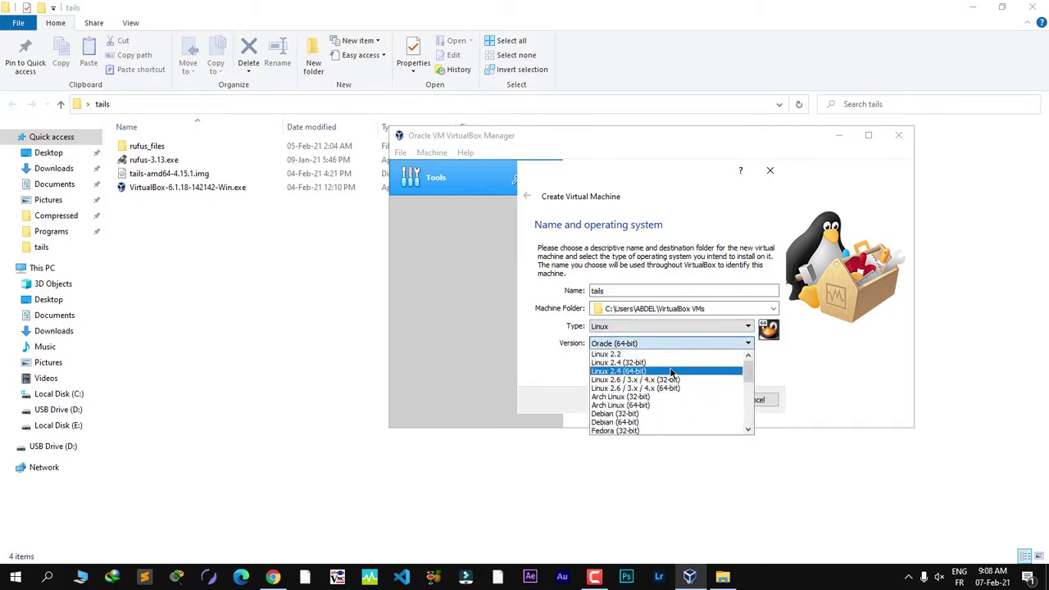
scroll(663, 385, "down", 4)
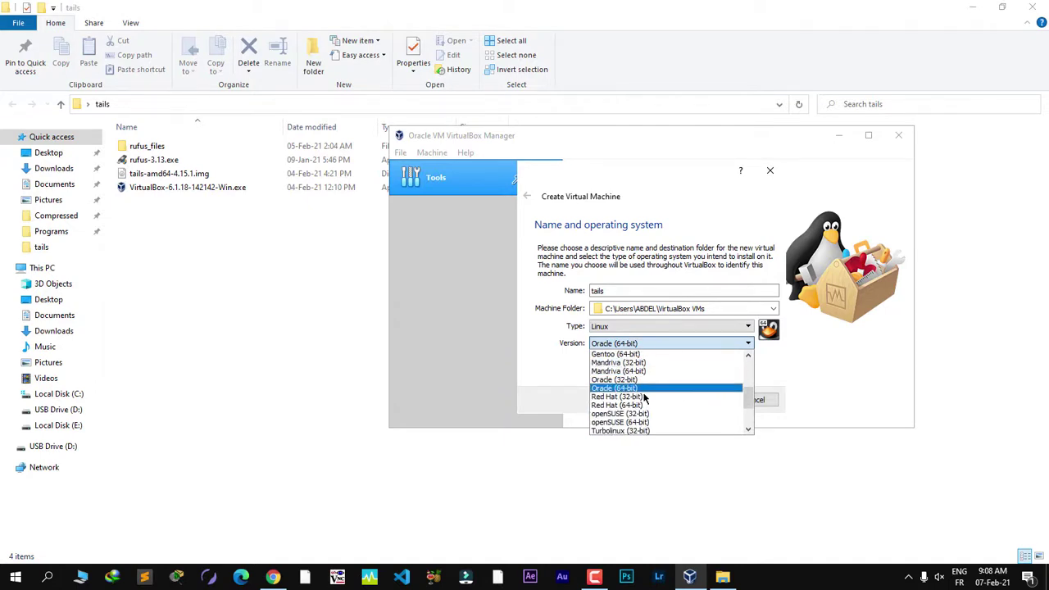
scroll(656, 400, "down", 3)
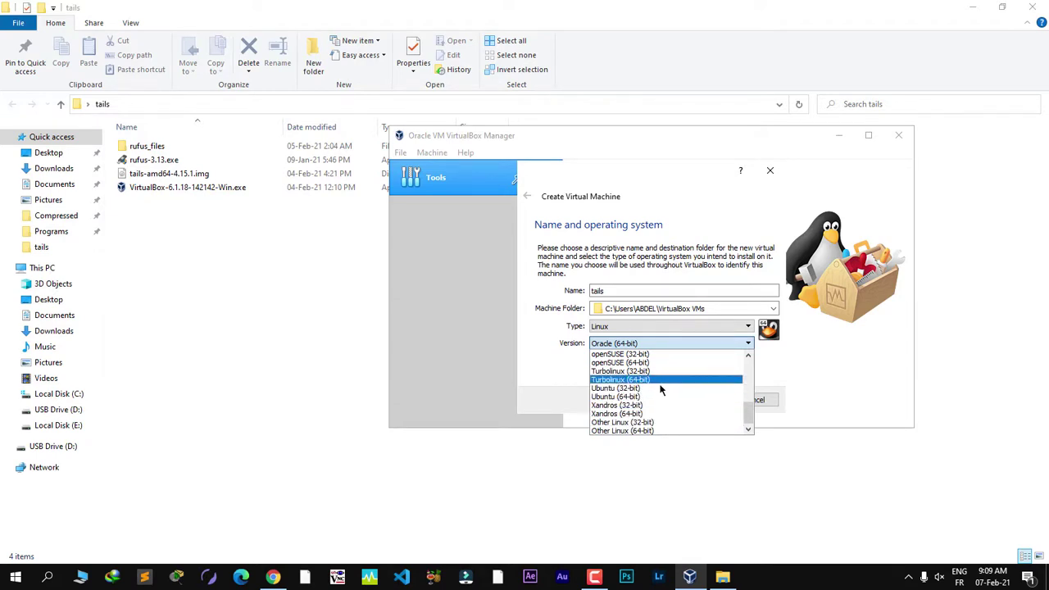
left_click(672, 433)
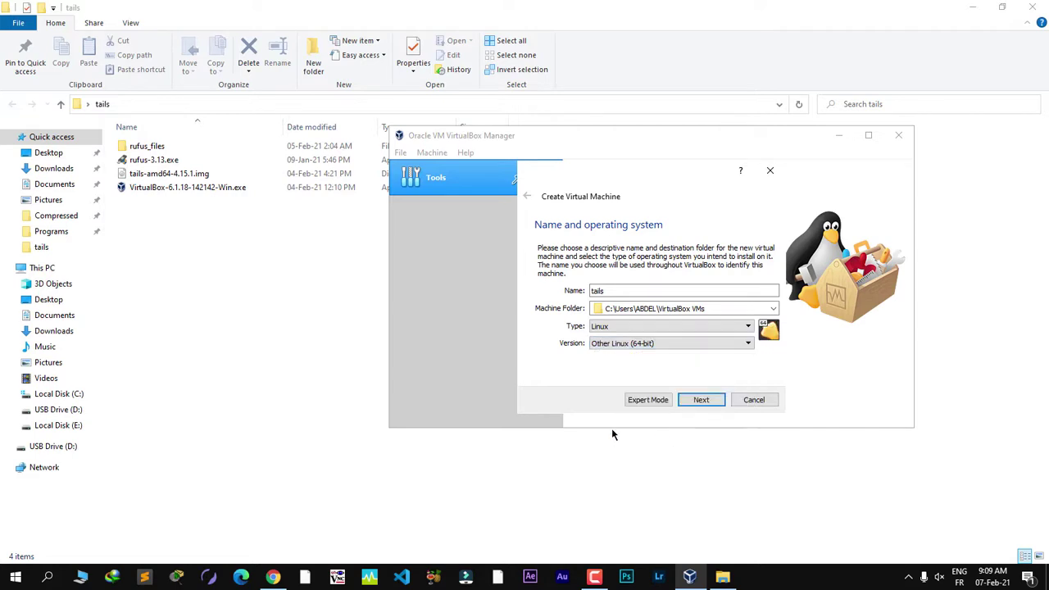
left_click(702, 402)
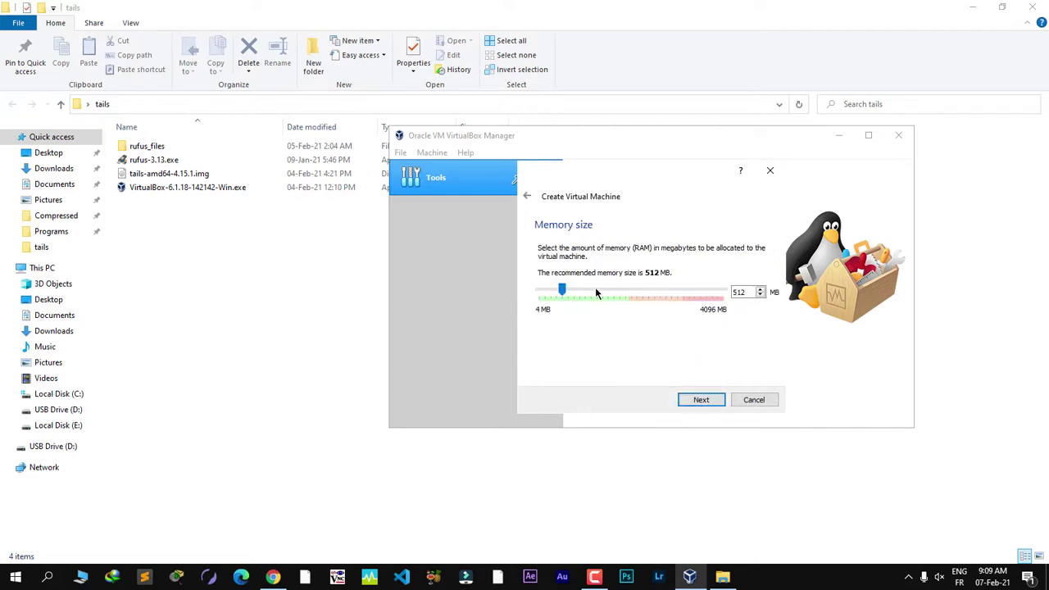
Step: Allocate 1024 MB of memory to the tails machine and create it without a virtual hard disk
left_click_drag(595, 292, 611, 295)
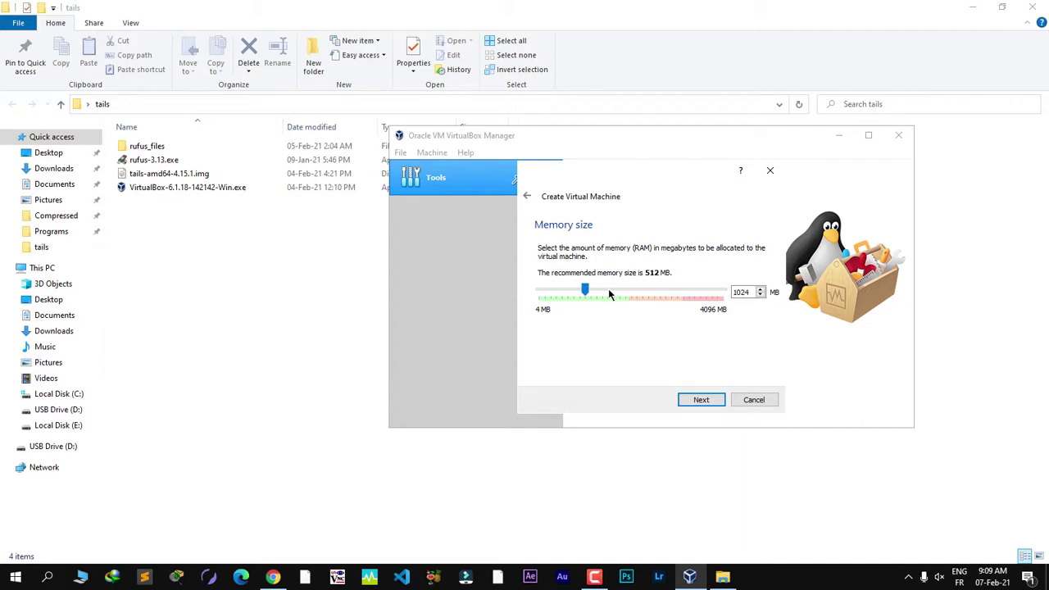
left_click(701, 400)
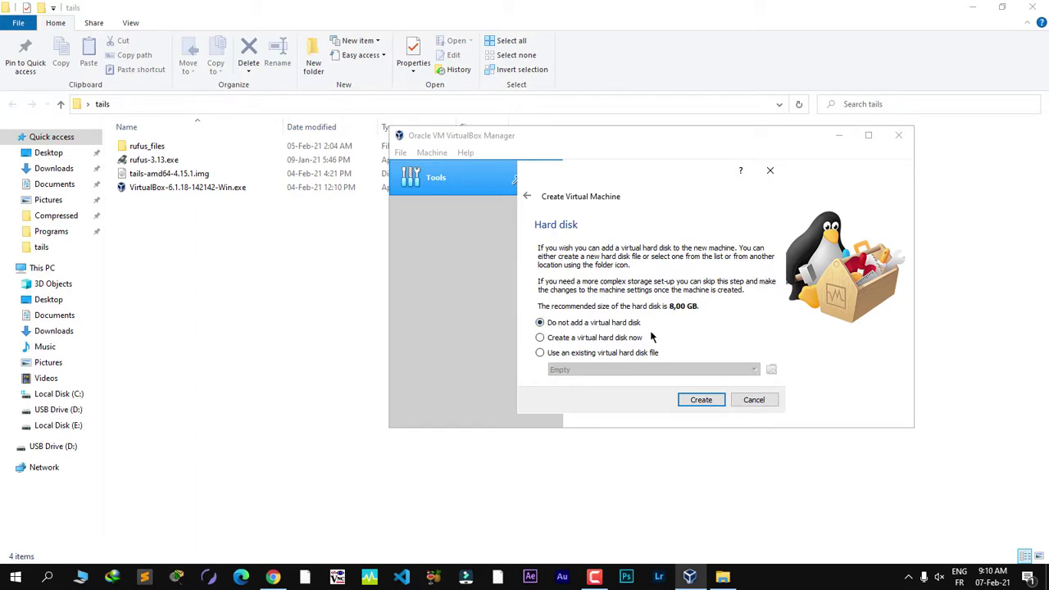
left_click(702, 401)
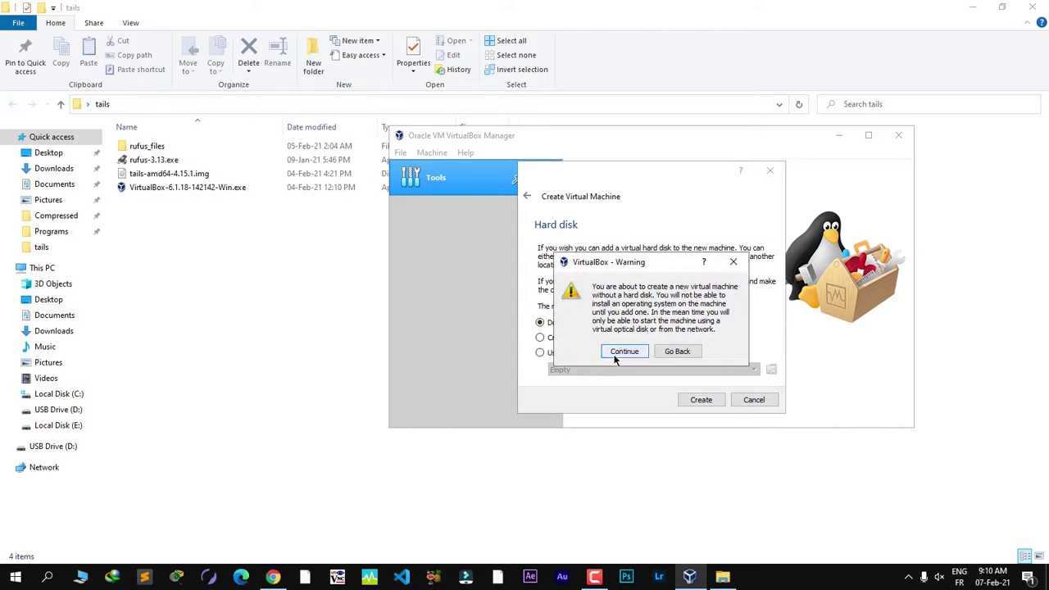
left_click_drag(602, 267, 577, 221)
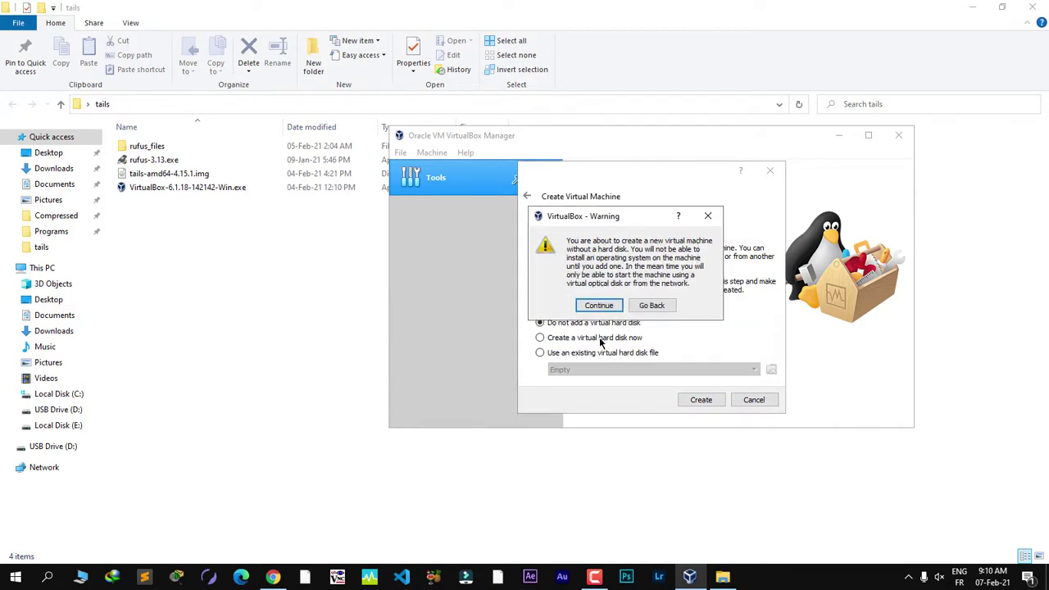
left_click_drag(608, 217, 671, 229)
left_click(660, 313)
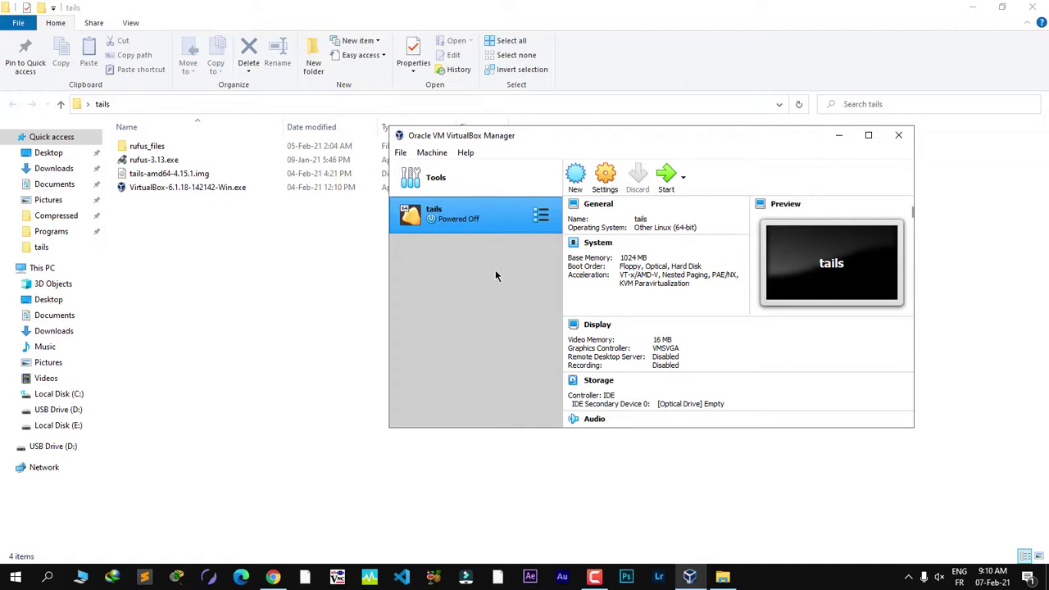
Step: Set the video memory of the tails machine to 128 MB in its display settings
left_click(604, 178)
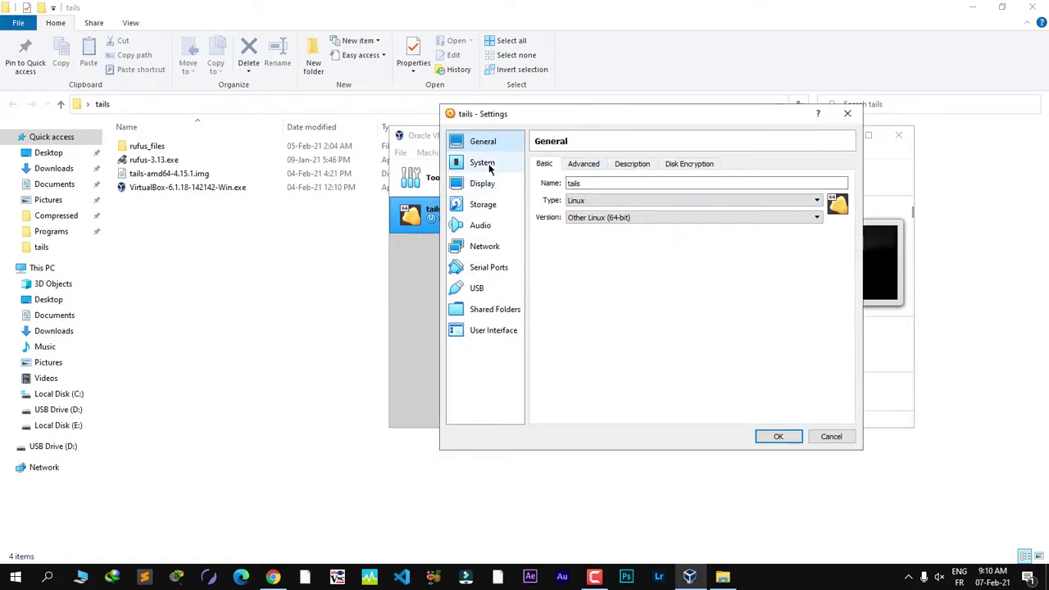
left_click(485, 184)
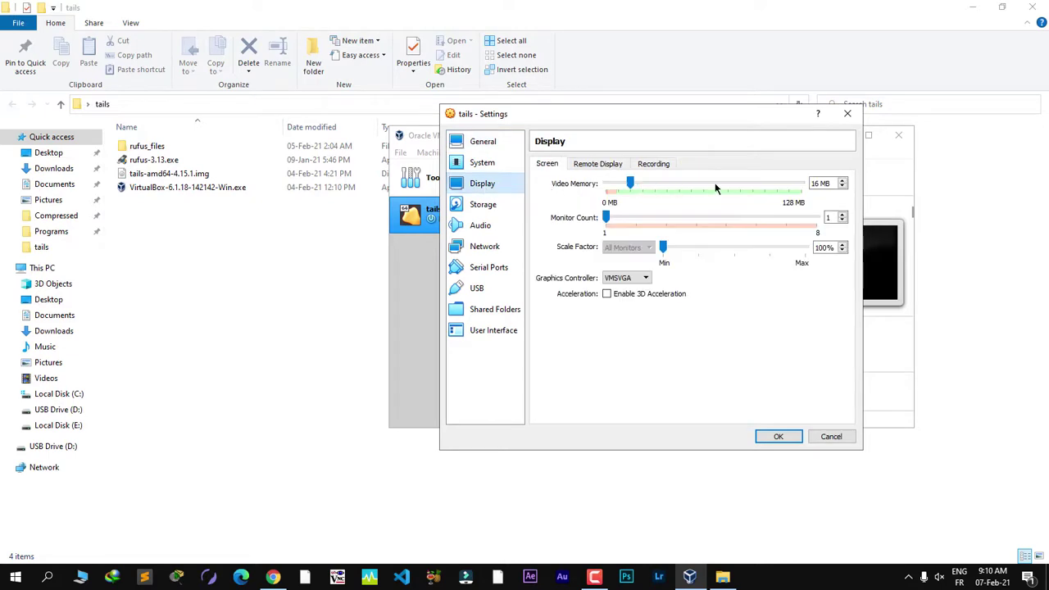
left_click_drag(631, 184, 806, 194)
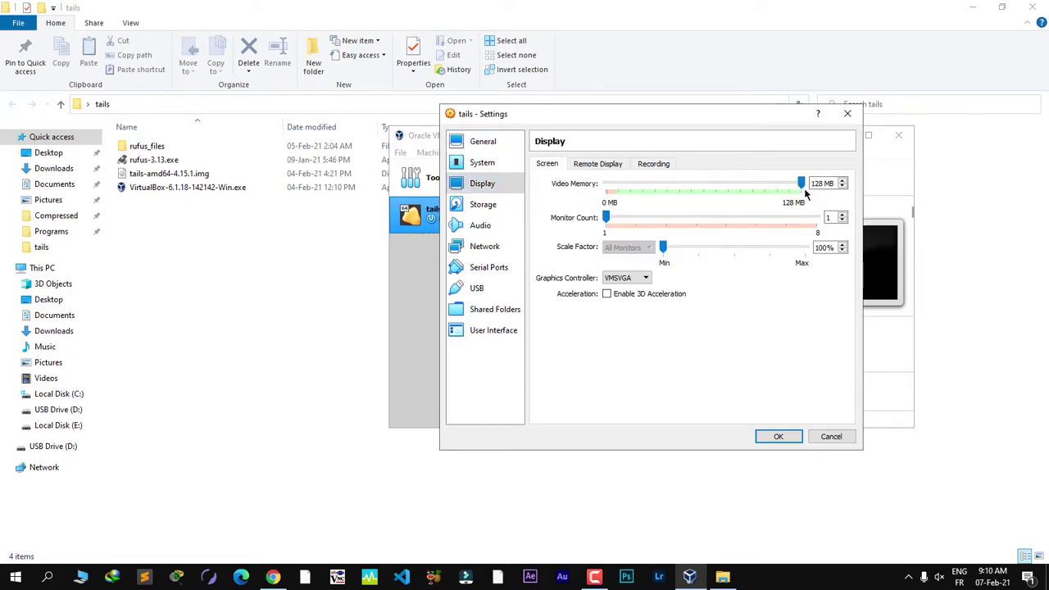
Step: Start adding an existing hard disk to the tails machine's IDE controller and browse to the Desktop tails folder for the disk file
left_click(482, 210)
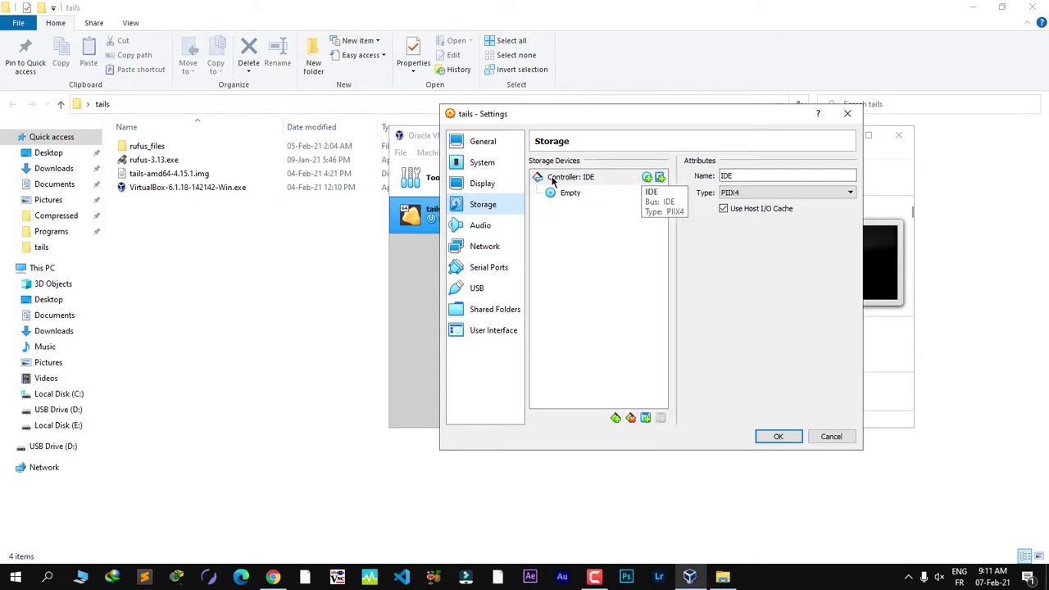
left_click(585, 182)
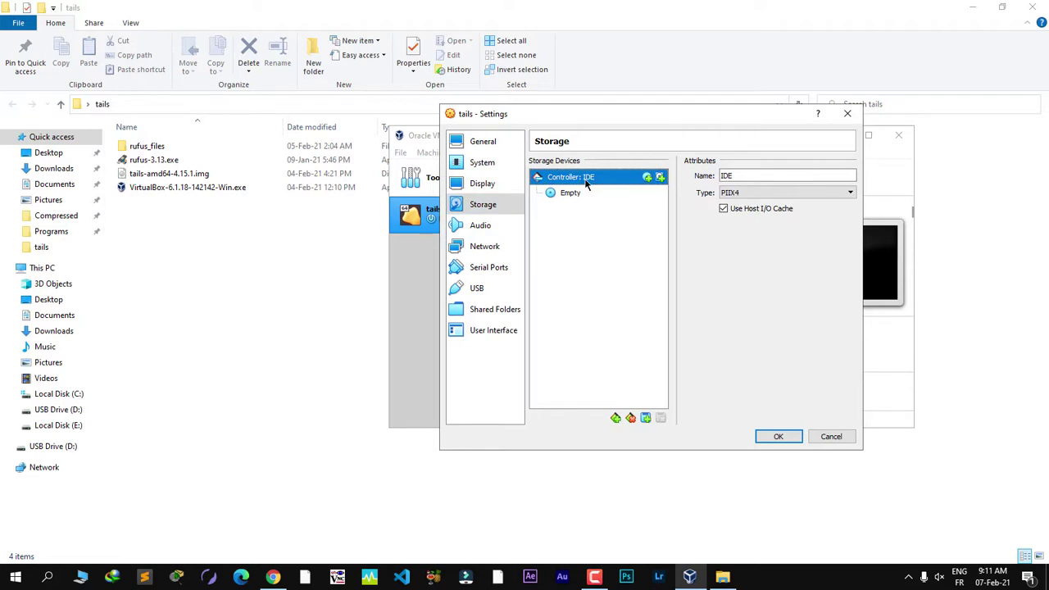
left_click(660, 178)
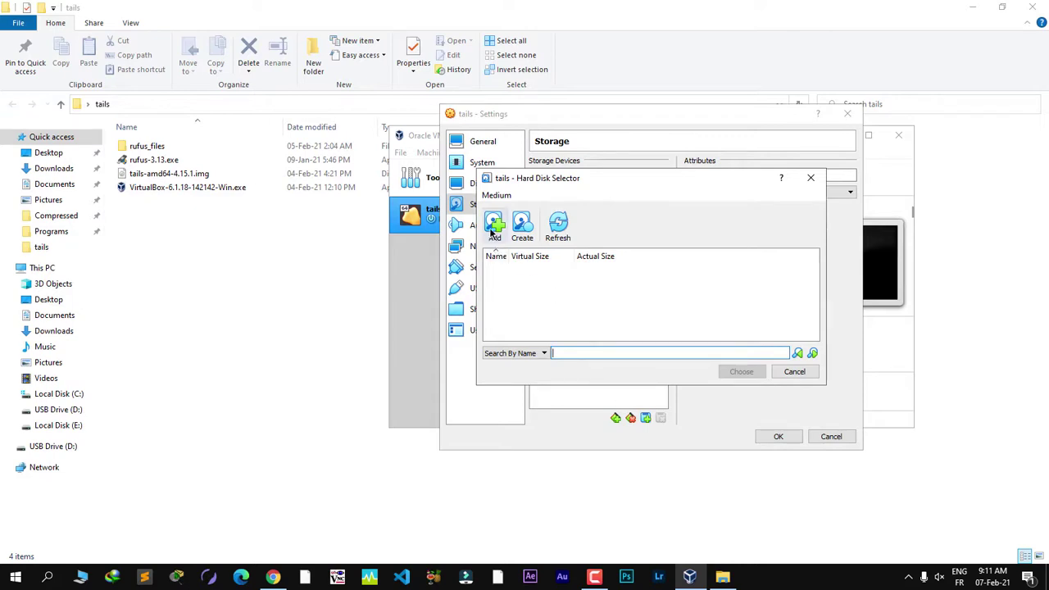
left_click(493, 233)
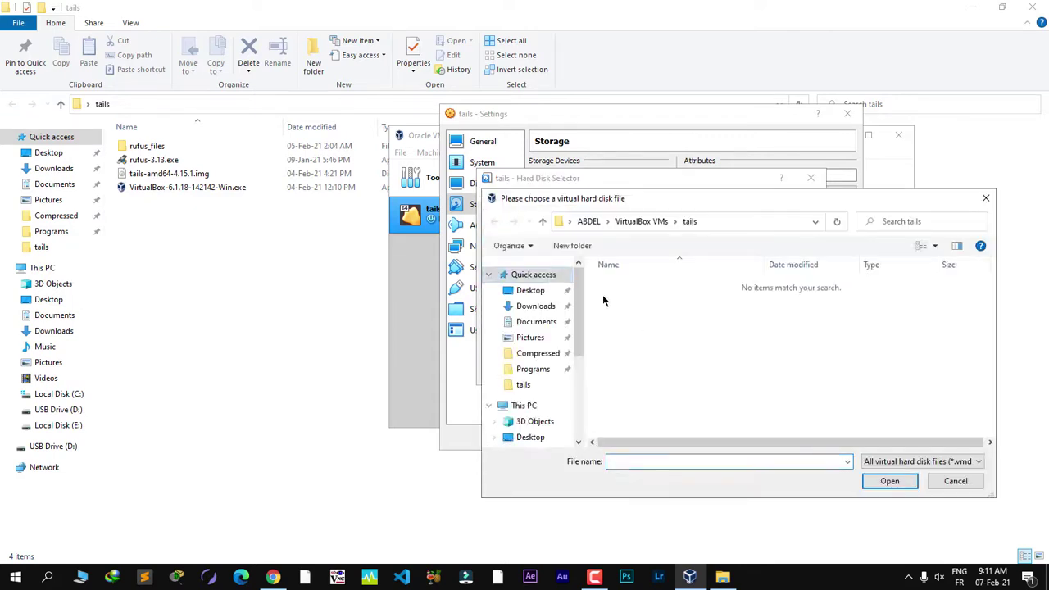
left_click(530, 290)
double_click(616, 327)
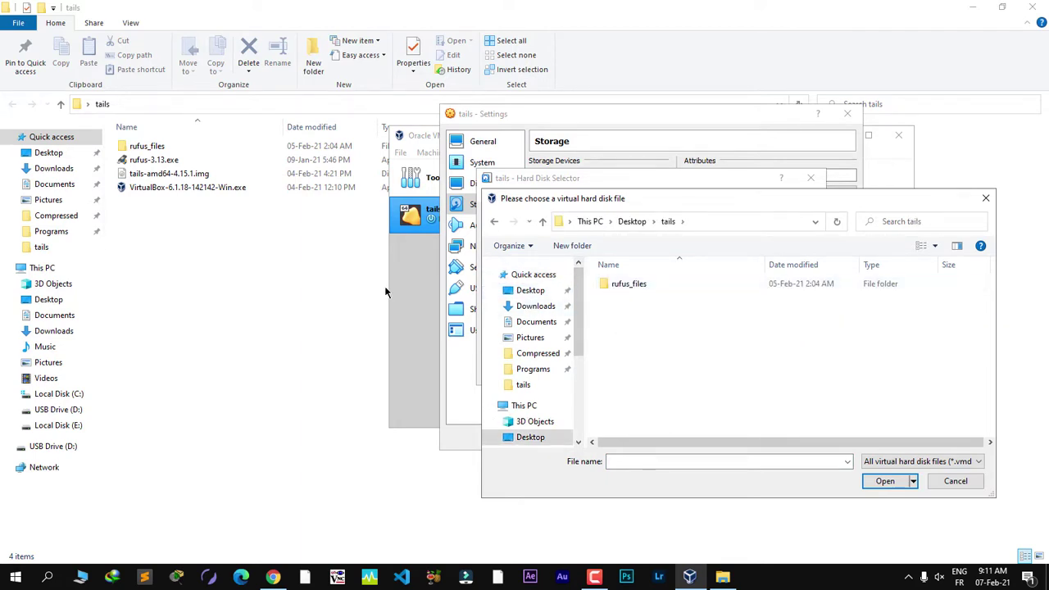
left_click(224, 229)
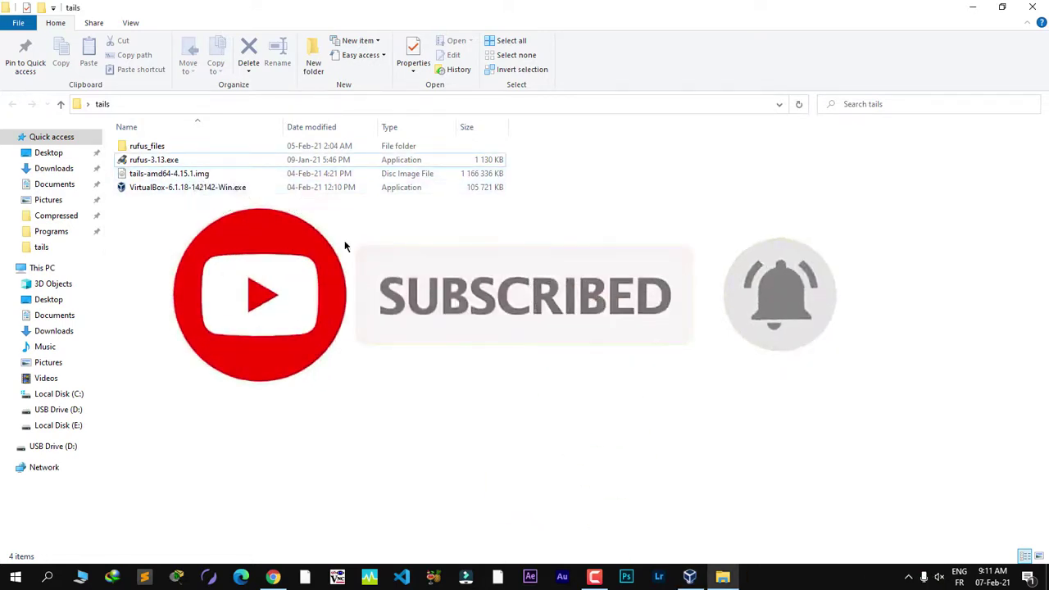
left_click(689, 576)
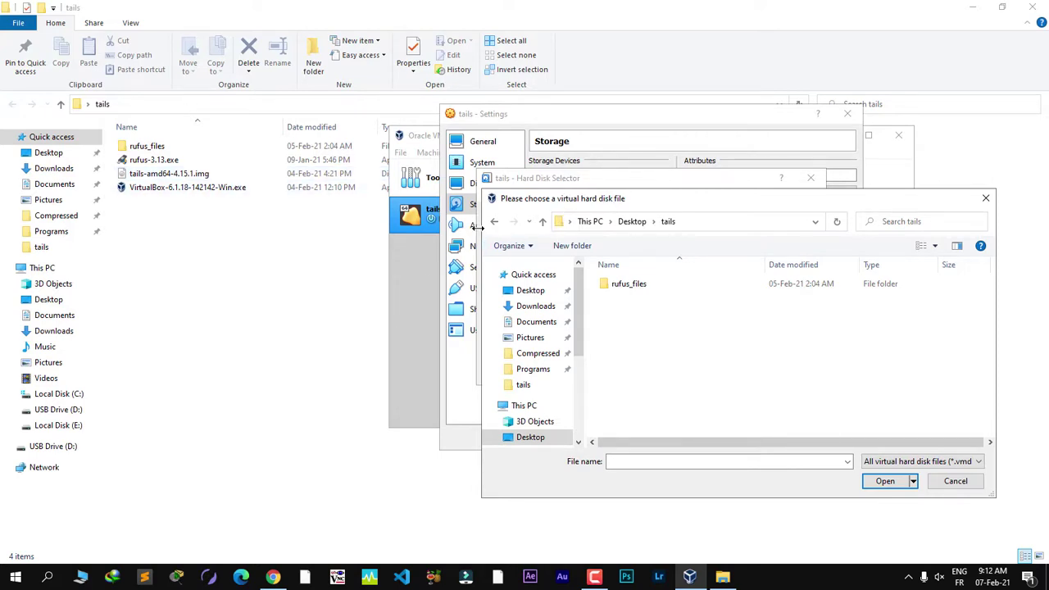
Step: Open a new File Explorer window and browse to the C:\Program Files\Oracle\VirtualBox folder
left_click(81, 577)
key("super+e")
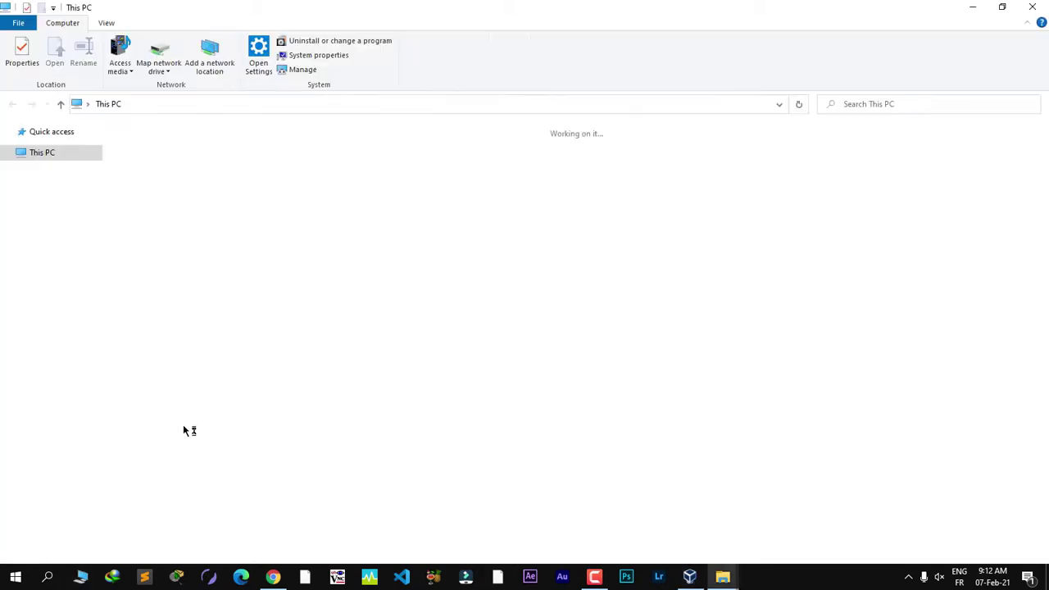
left_click(210, 244)
double_click(209, 242)
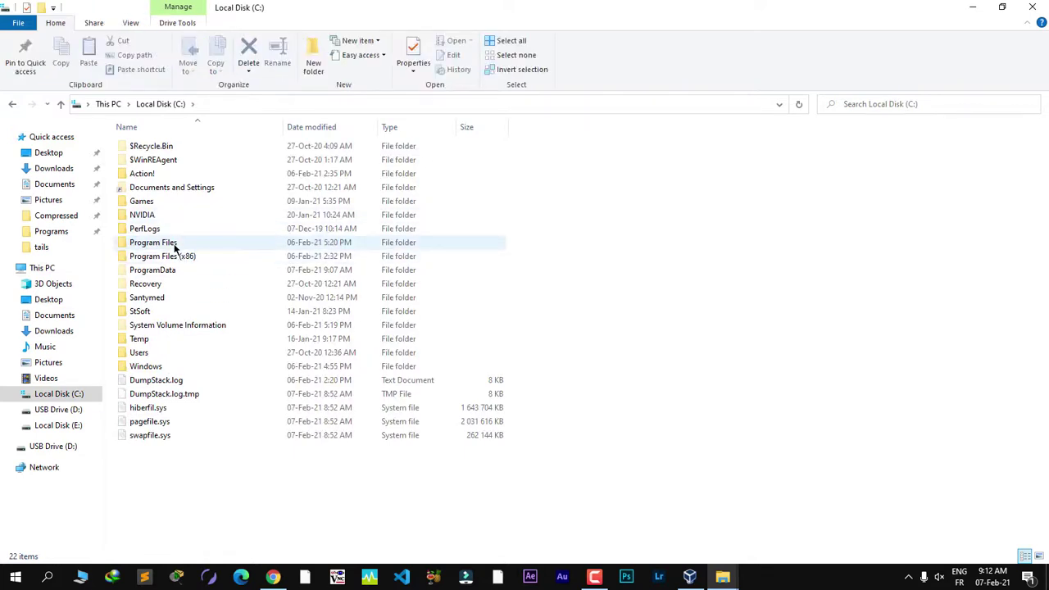
double_click(174, 243)
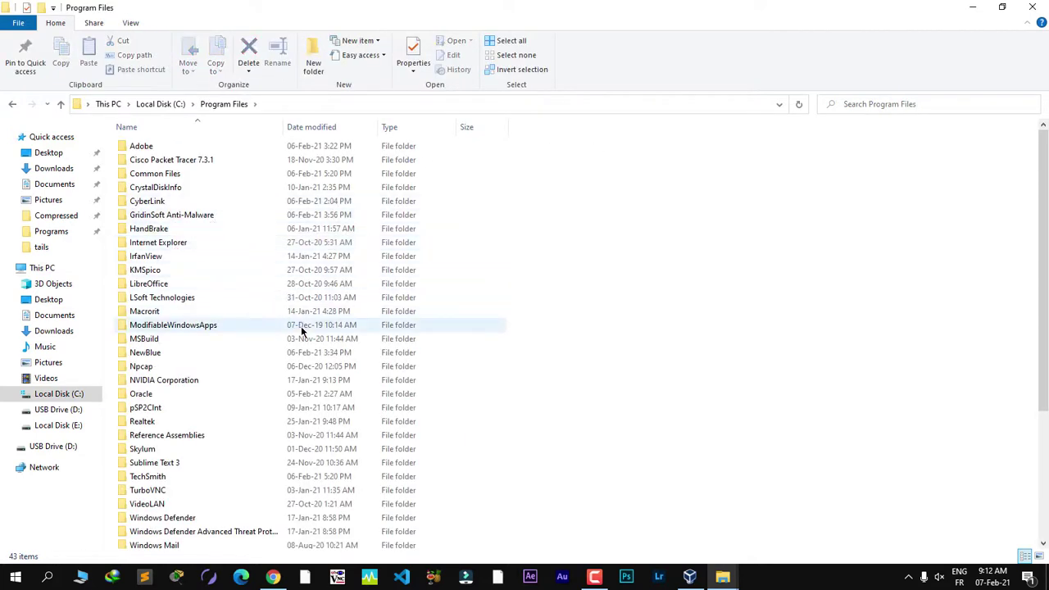
key("o")
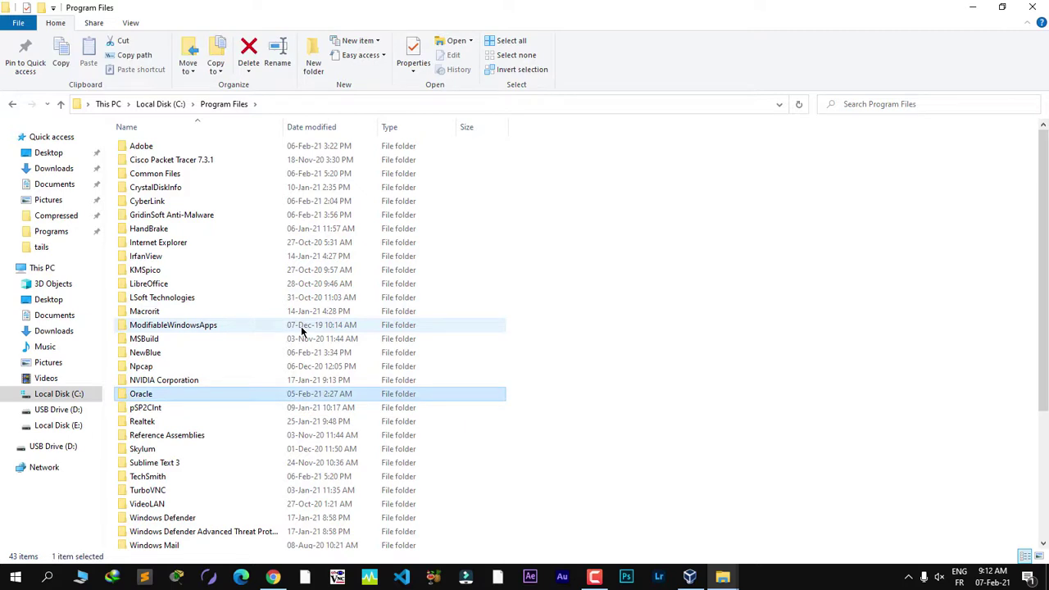
double_click(143, 397)
left_click(149, 152)
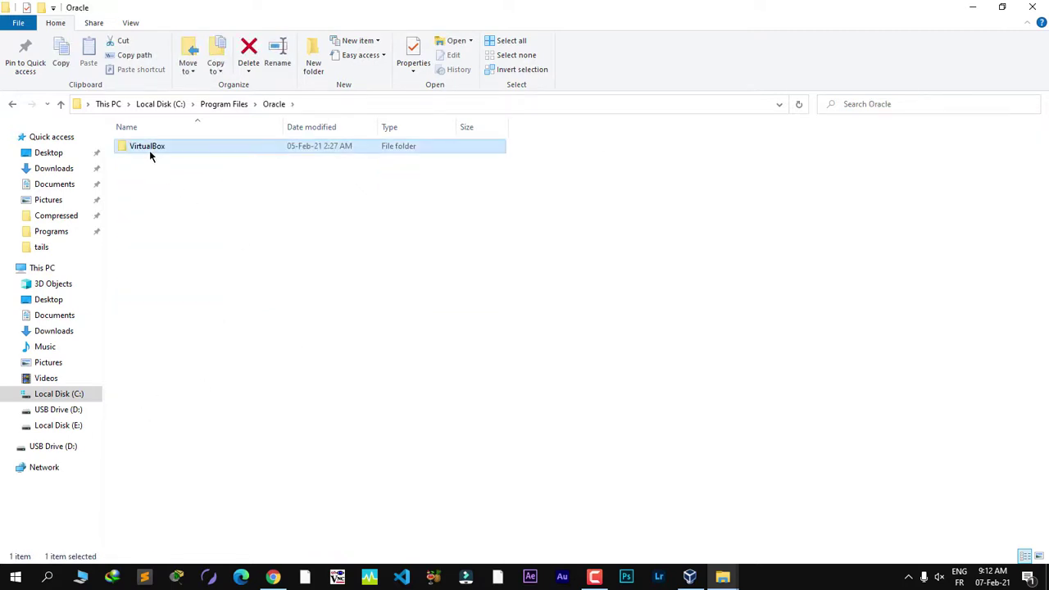
double_click(150, 151)
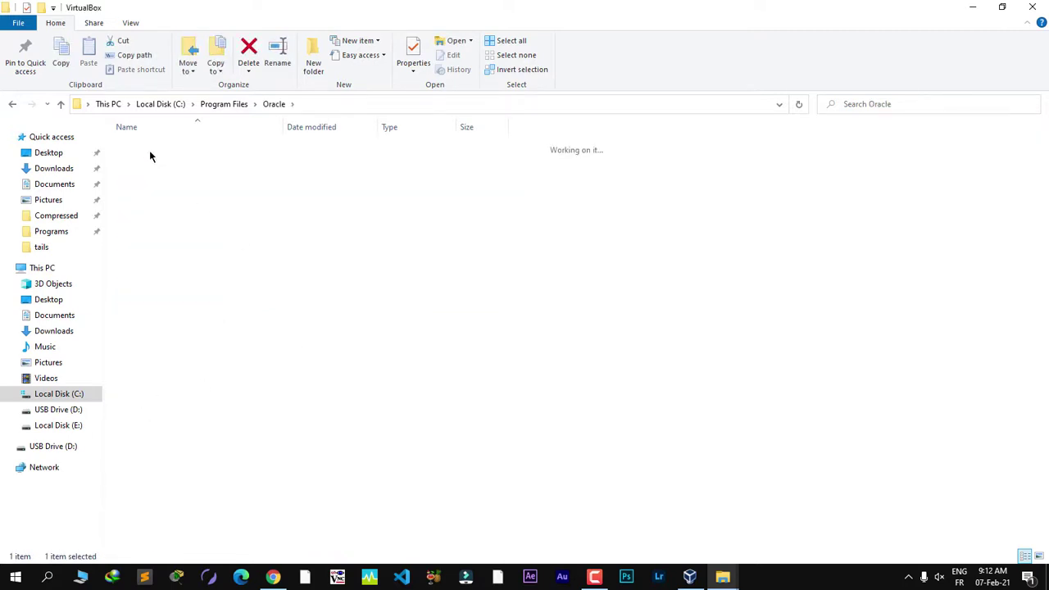
Step: Copy the full path of the VirtualBox installation folder
left_click(369, 105)
right_click(194, 105)
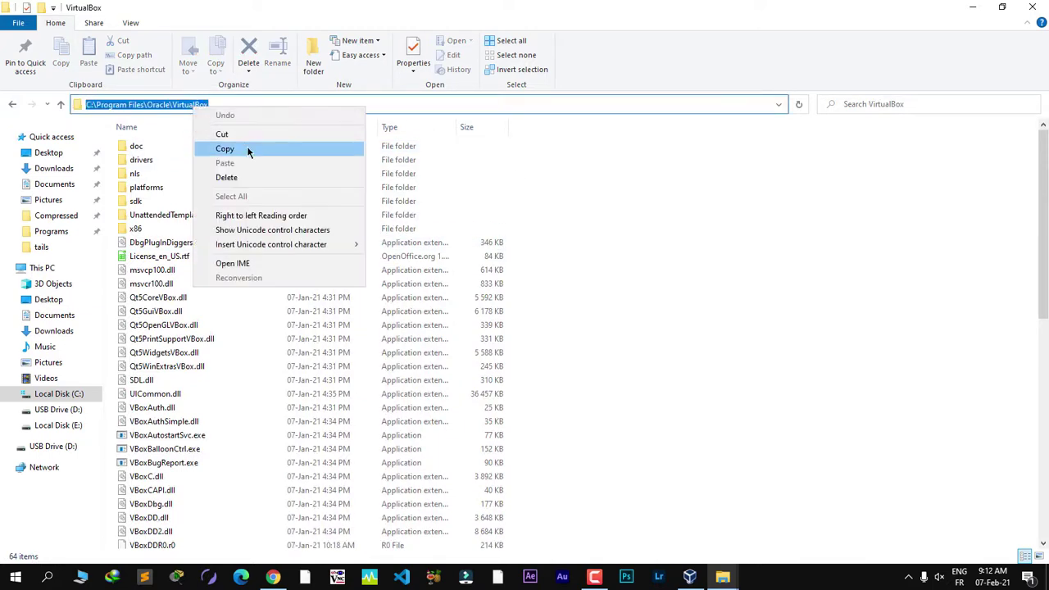
left_click(248, 149)
right_click(187, 105)
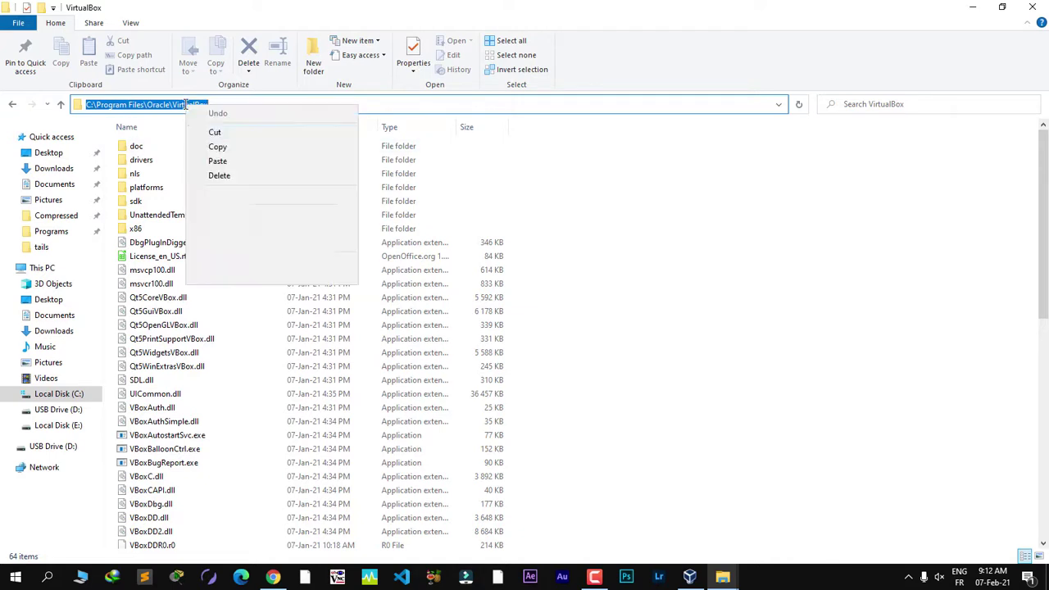
left_click(237, 147)
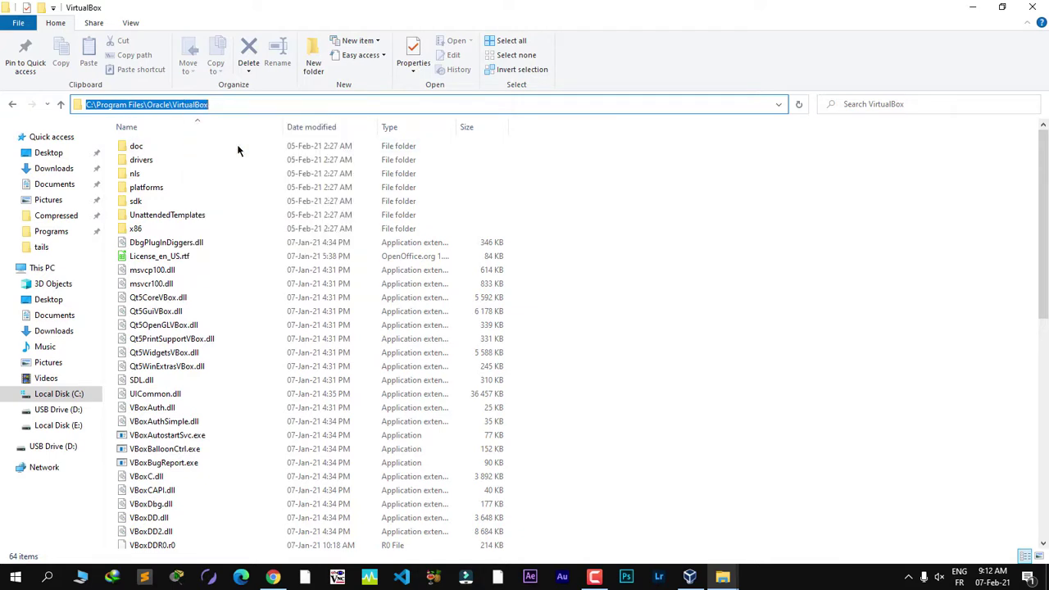
left_click(637, 295)
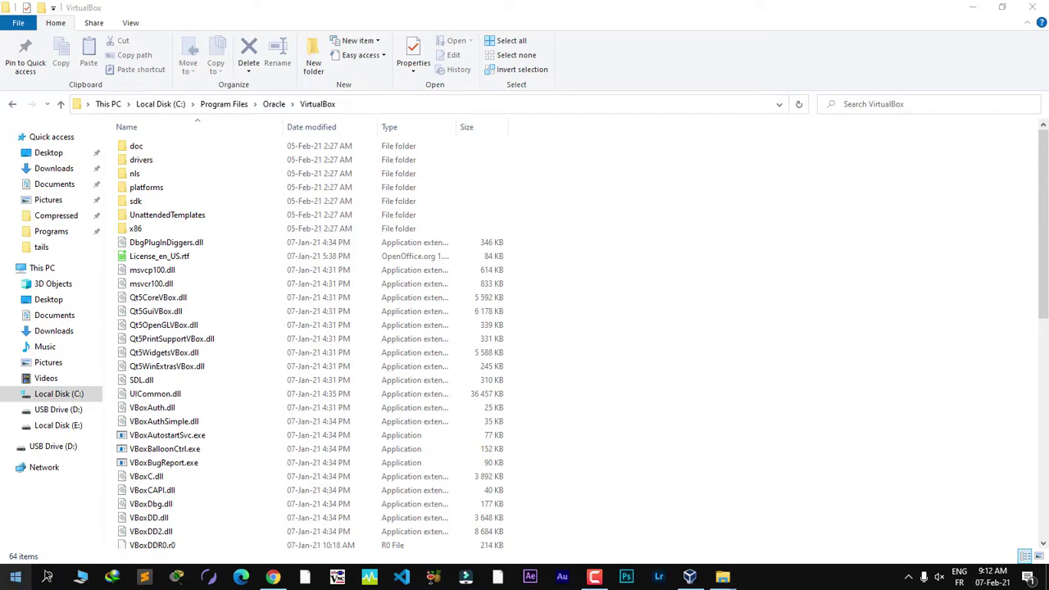
Step: Search for cmd, run Command Prompt as administrator, and move its window clear of the folder list
left_click(15, 577)
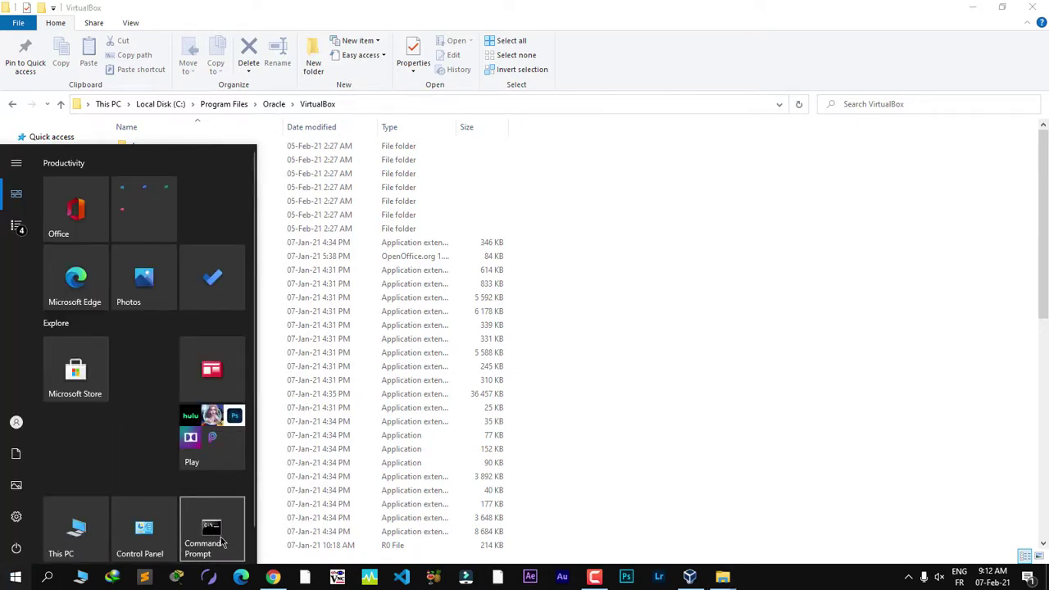
key("Escape")
key("super")
type("cmd")
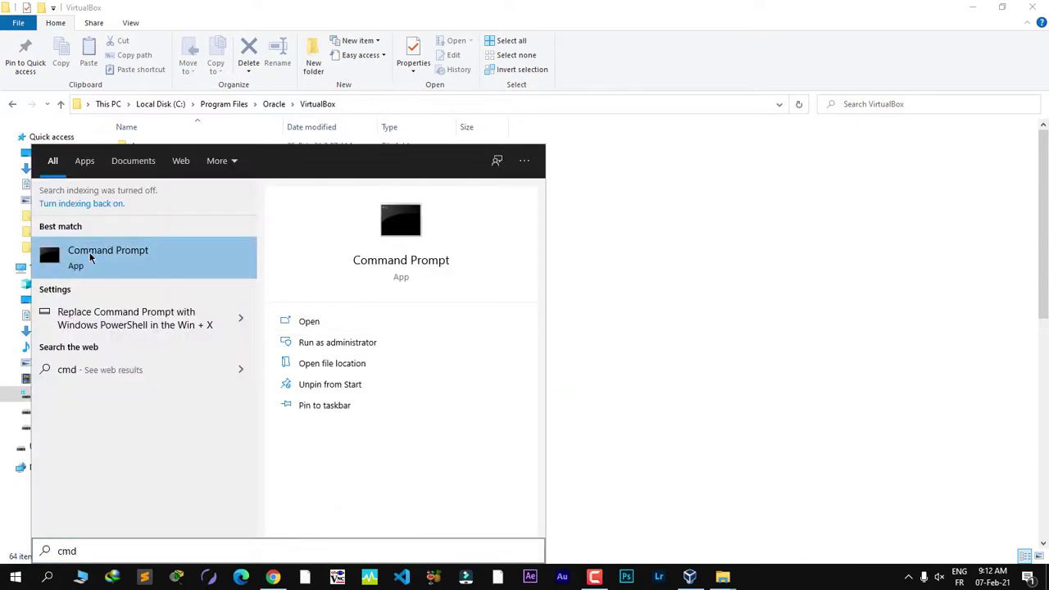
right_click(92, 257)
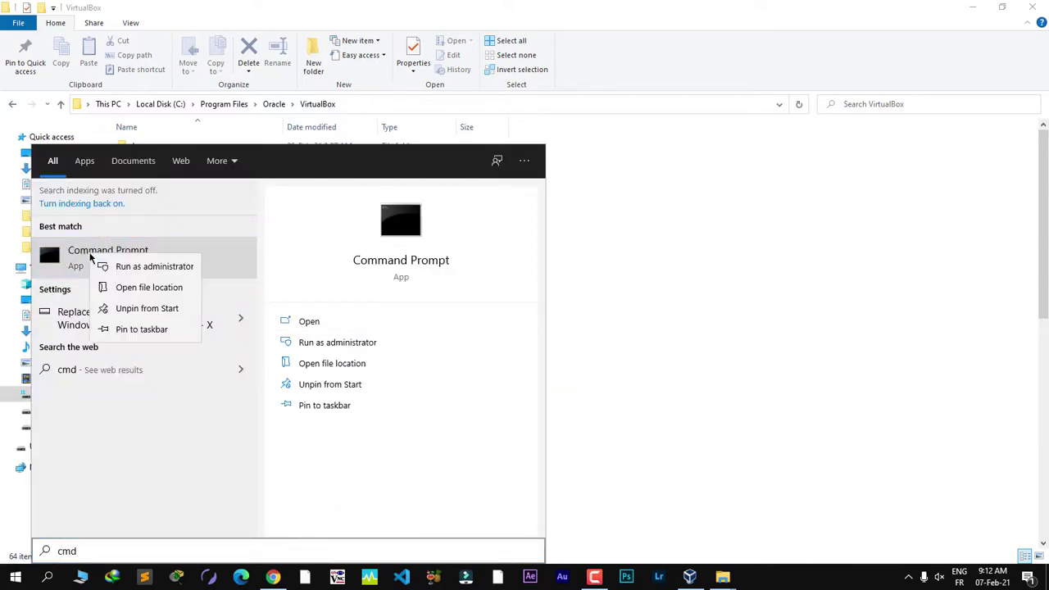
left_click(178, 270)
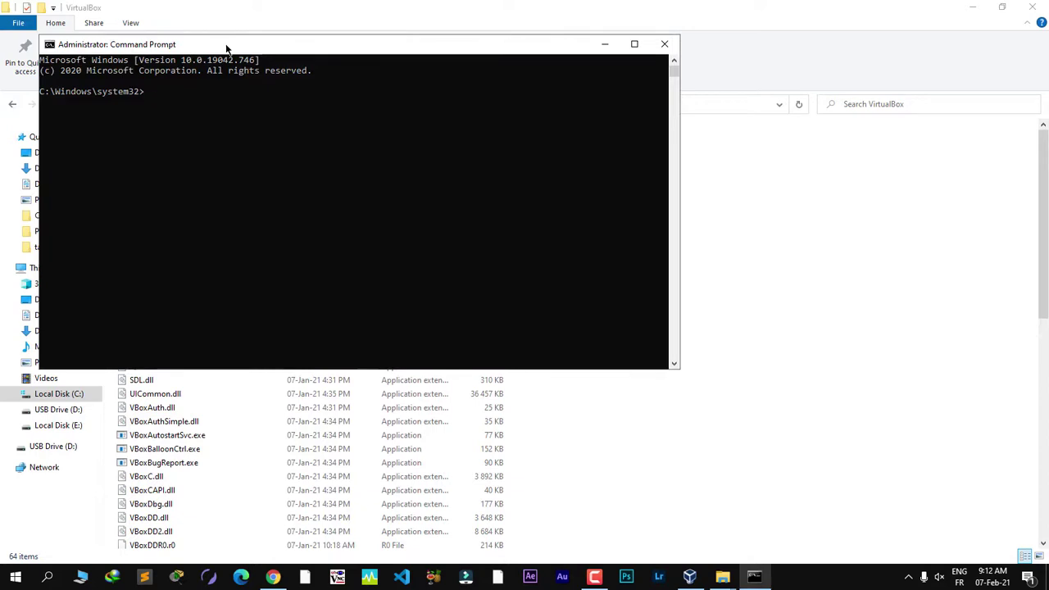
left_click_drag(226, 48, 533, 127)
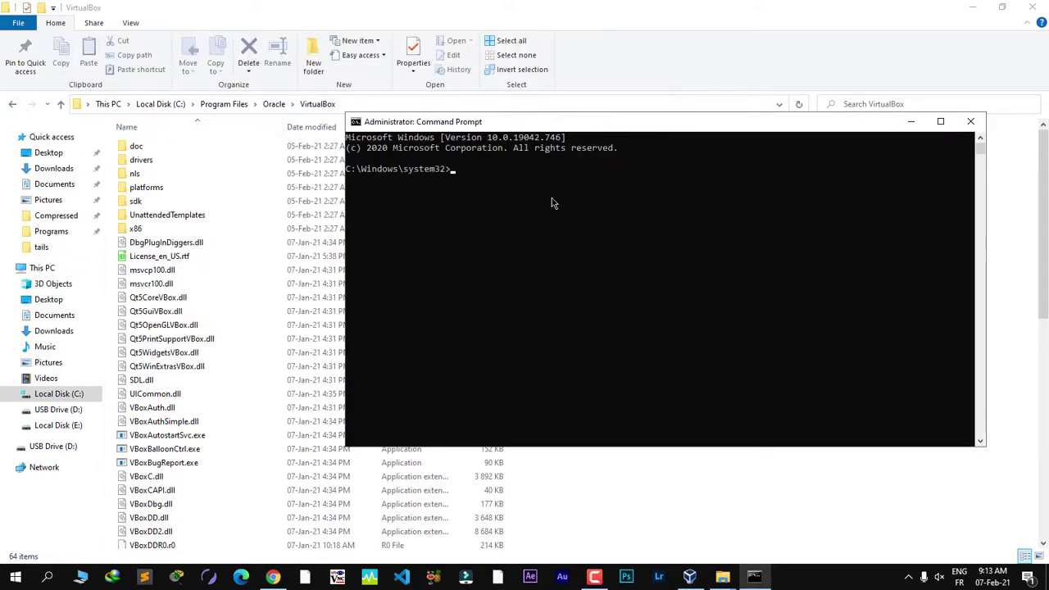
Step: Change the Command Prompt directory to C:\Program Files\Oracle\VirtualBox using the copied path
right_click(494, 174)
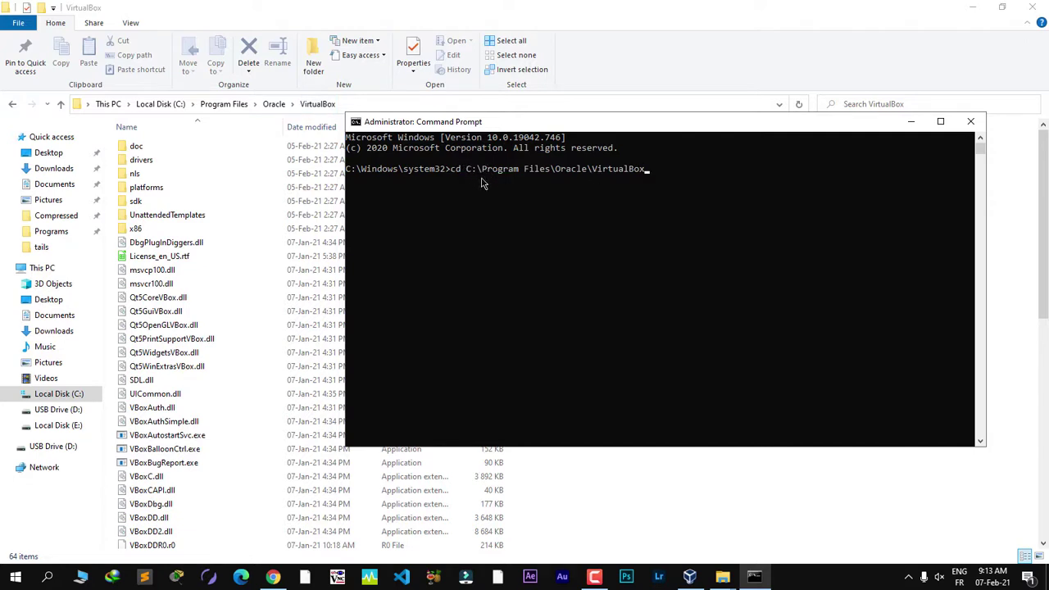
left_click(357, 124)
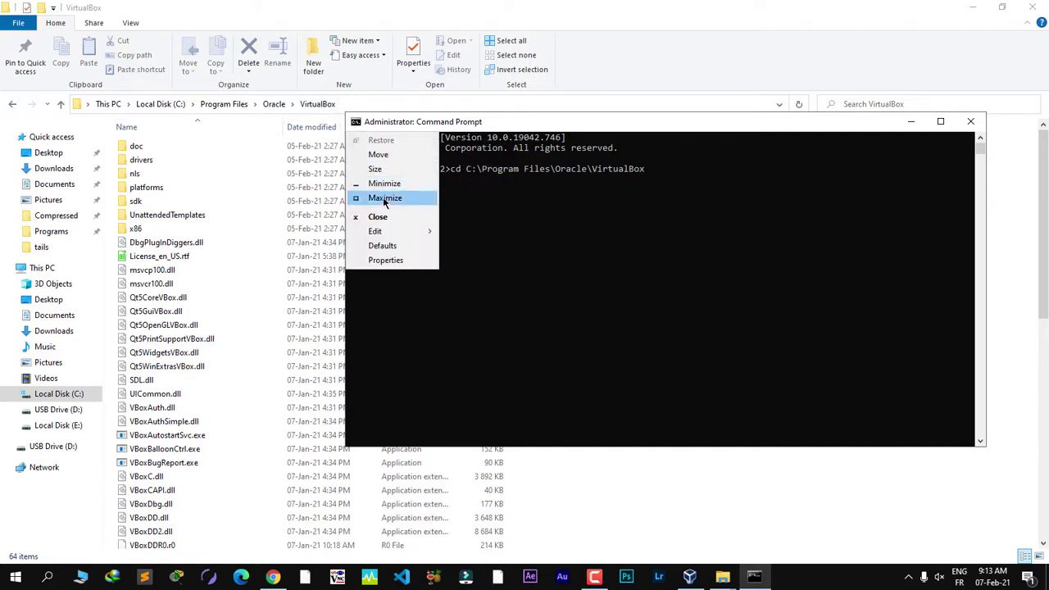
mouse_move(398, 232)
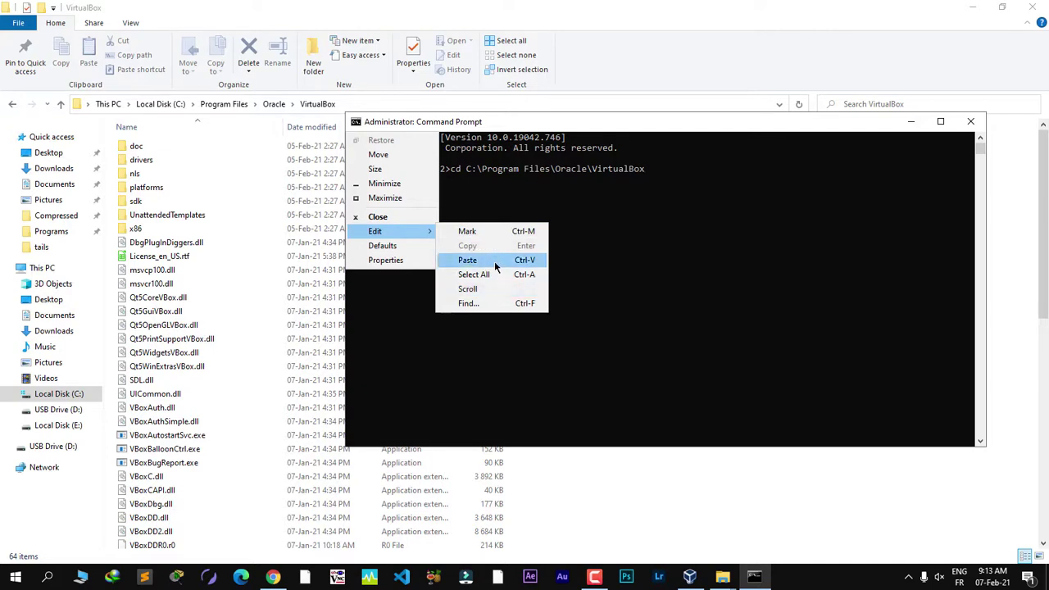
left_click(599, 252)
key("Escape")
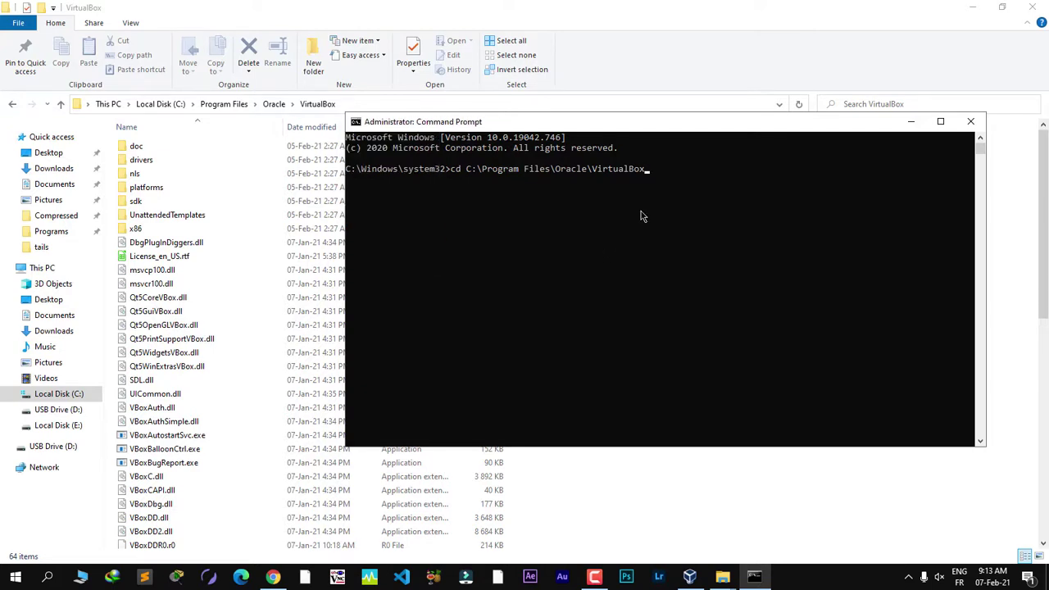
key("Return")
left_click_drag(528, 129, 543, 129)
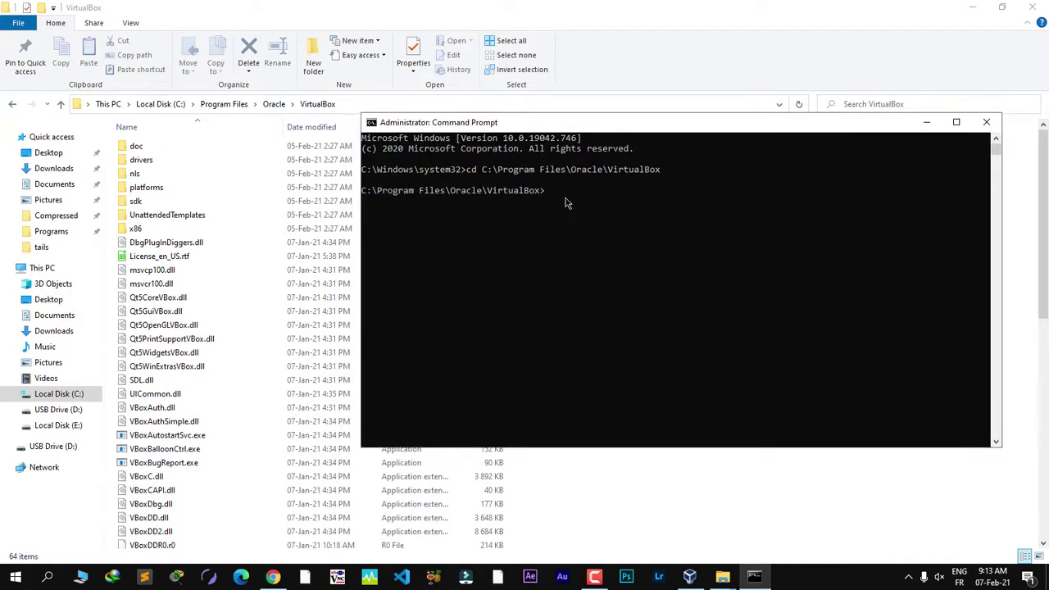
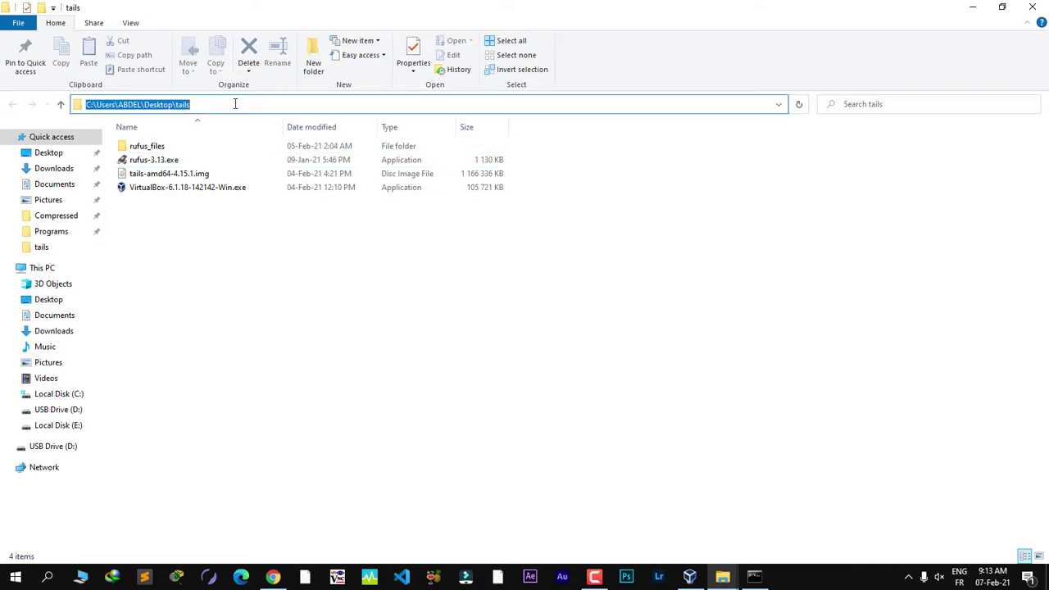
Step: Copy the Desktop tails folder's path and begin the command VBoxManage.exe convertdd in Command Prompt
right_click(234, 104)
left_click(287, 145)
left_click(754, 576)
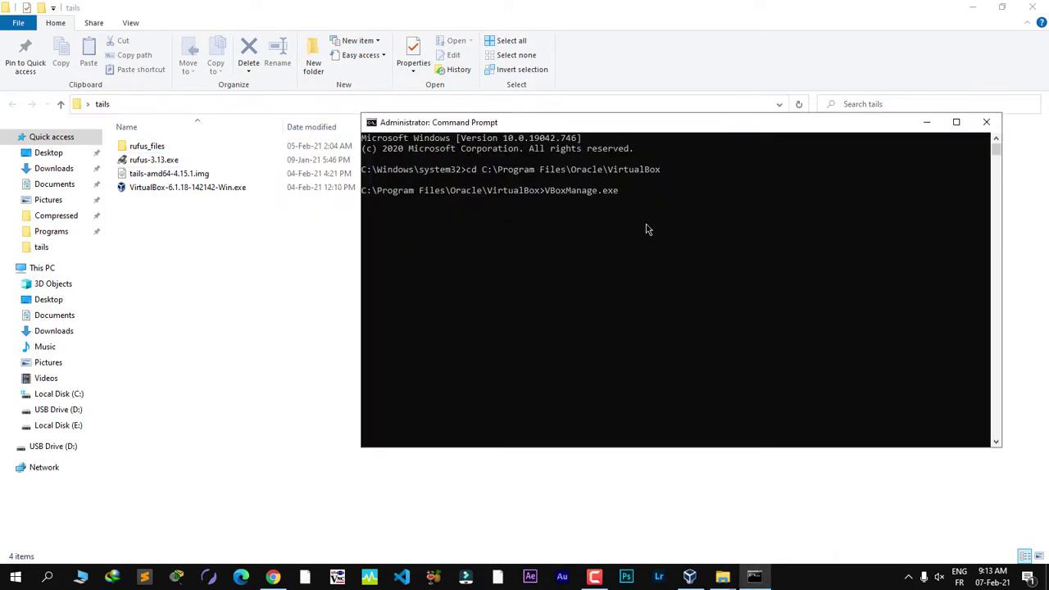
left_click_drag(635, 133, 623, 142)
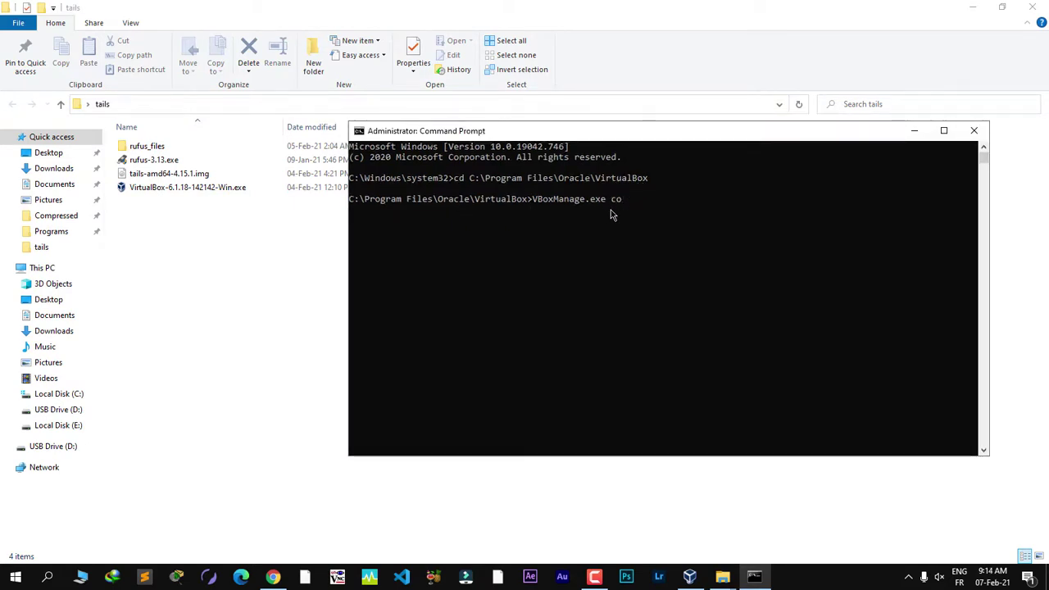
type("nvertdd")
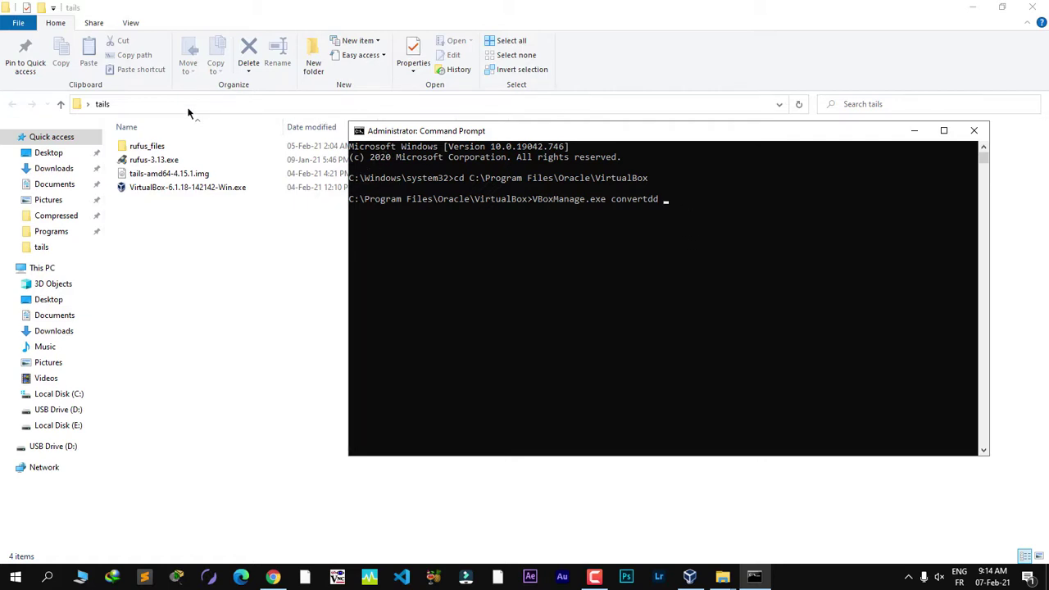
left_click(358, 132)
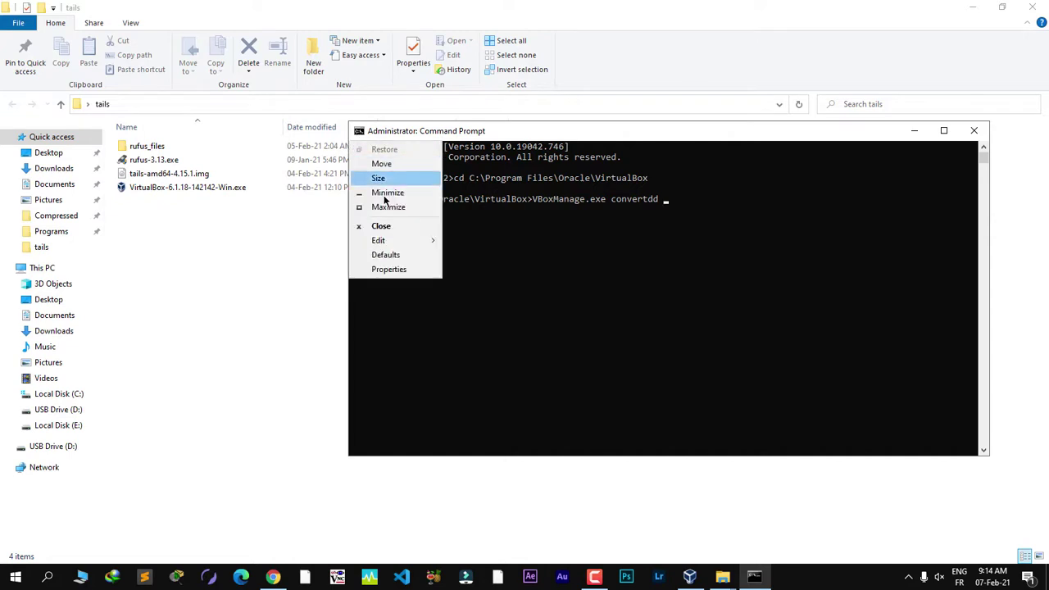
mouse_move(385, 240)
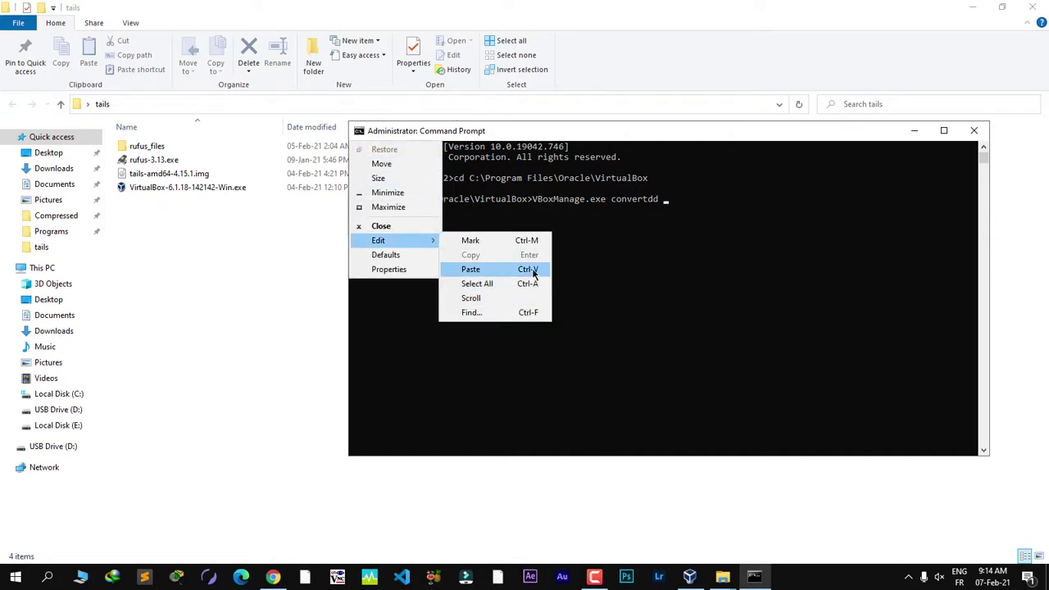
left_click(470, 240)
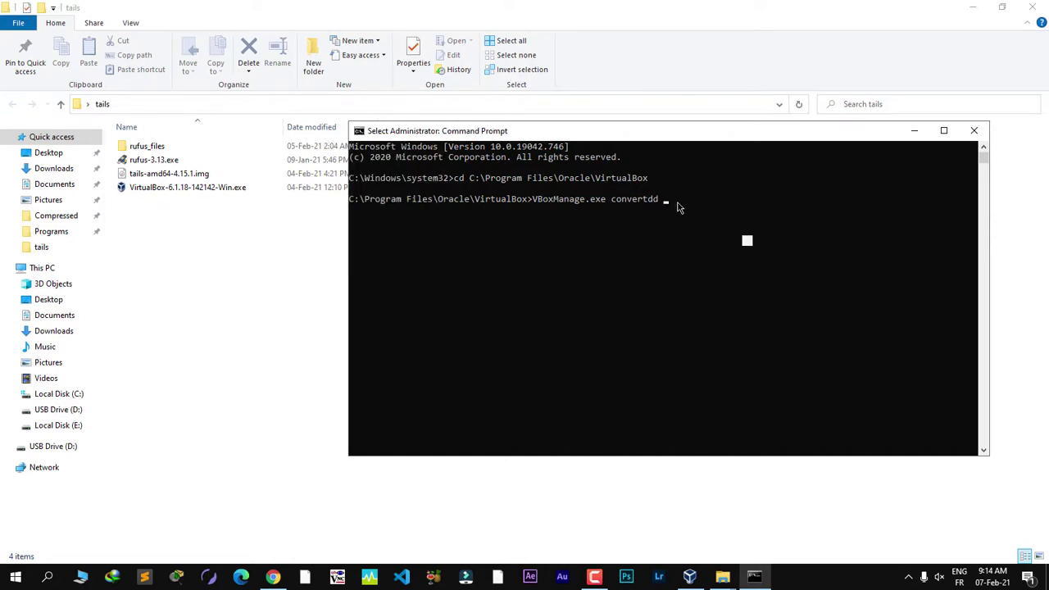
key("Escape")
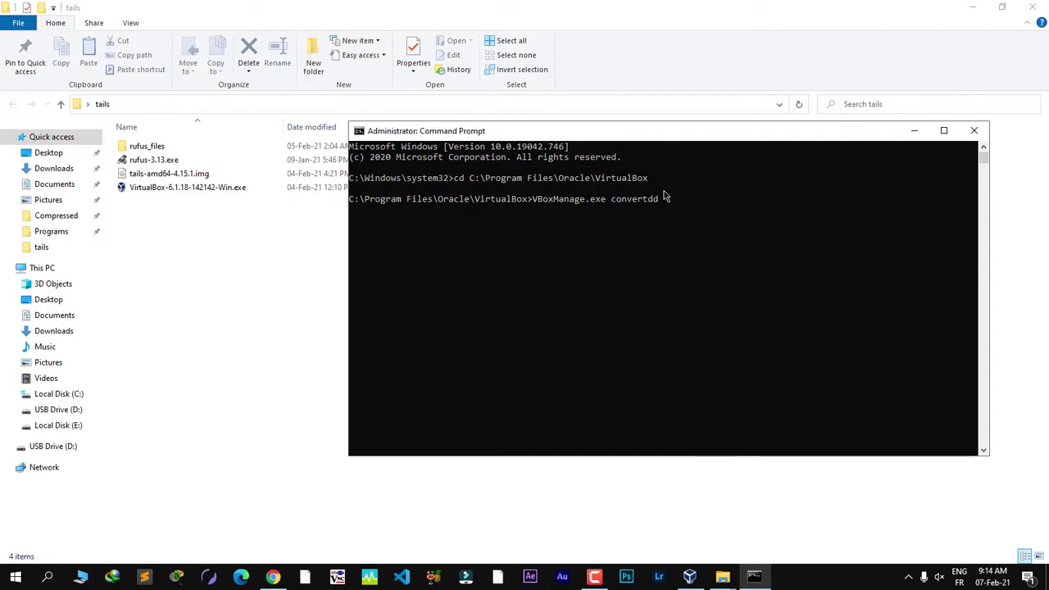
Step: Copy the Desktop tails folder's path into the convertdd command and complete the source file as tails-amd64-4.15.1.img
left_click(275, 105)
right_click(274, 104)
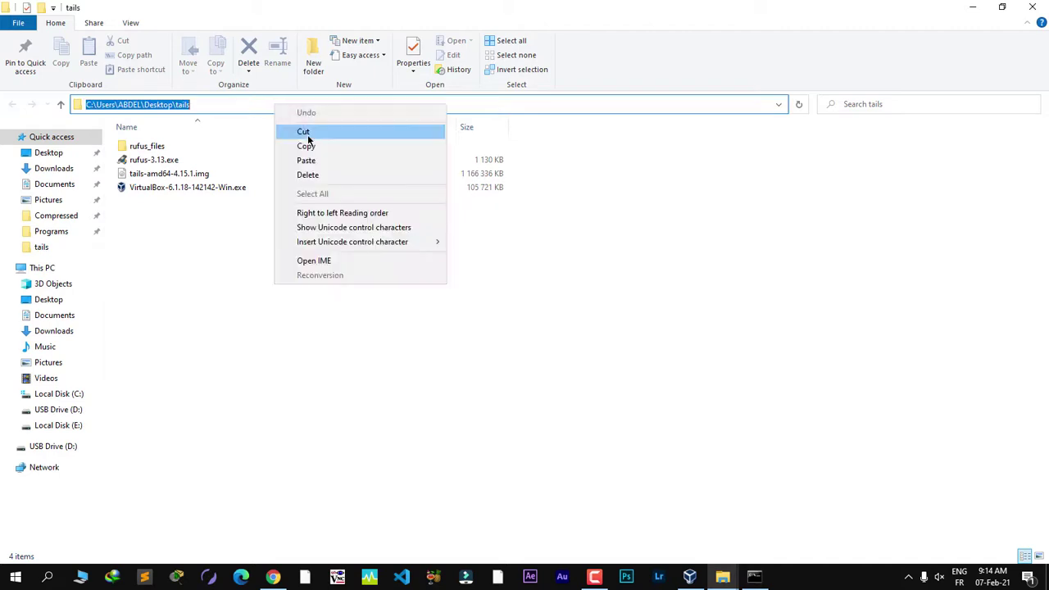
left_click(325, 147)
left_click(755, 576)
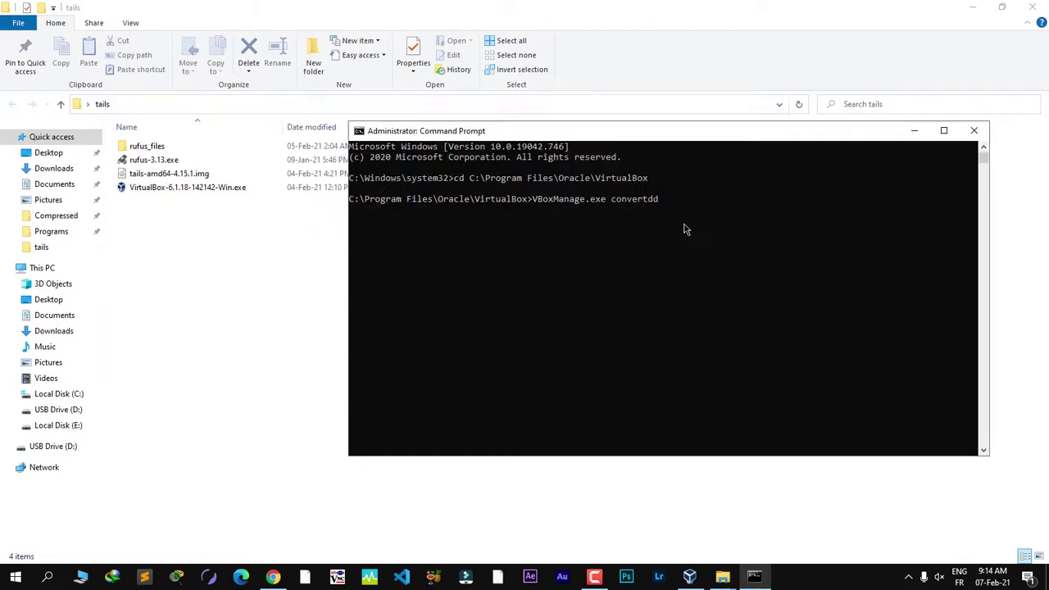
right_click(677, 208)
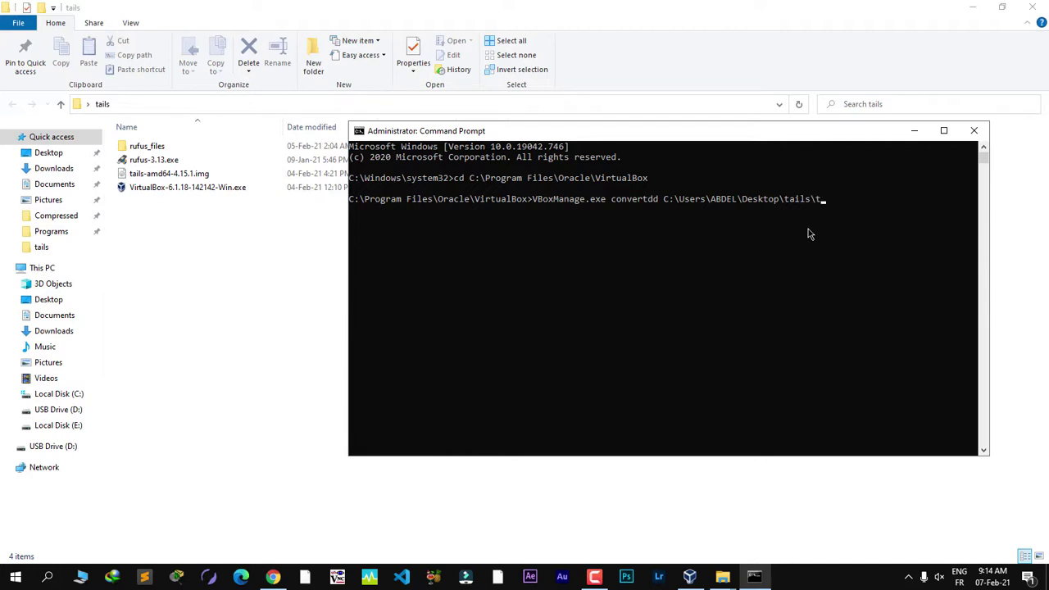
type("ail")
key("Tab")
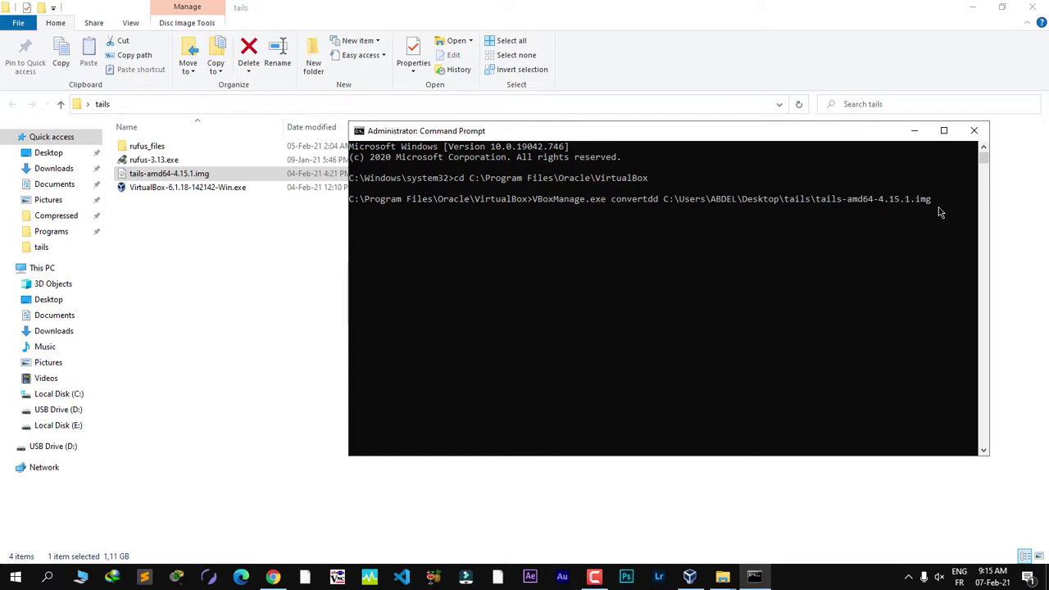
Step: Add tails-amd64-4.15.1.vdi in the same tails folder as the conversion's output file and run the command
key("ctrl+v")
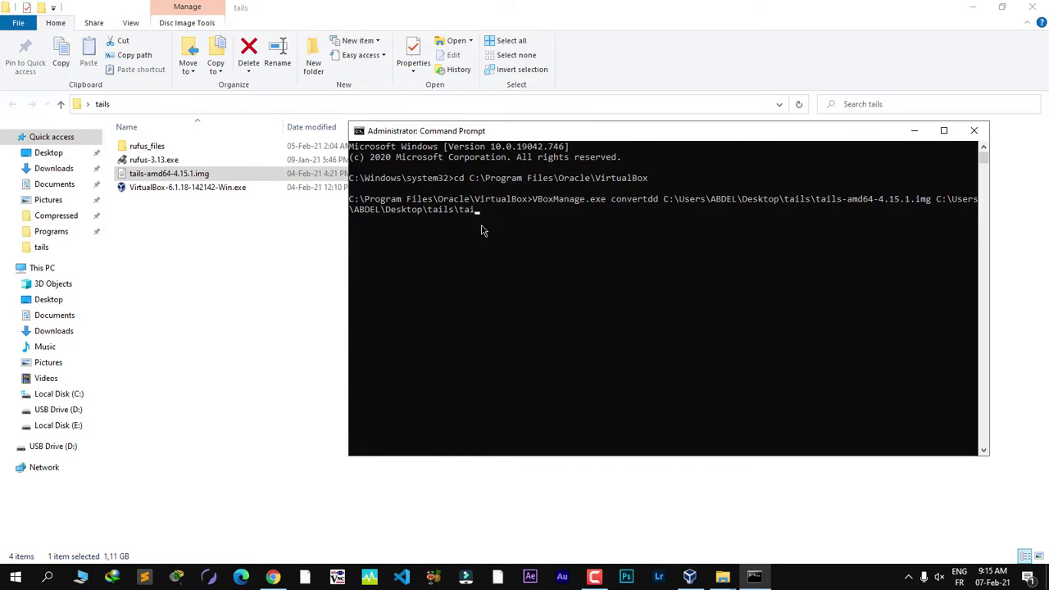
key("Tab")
left_click(598, 240)
key("Return")
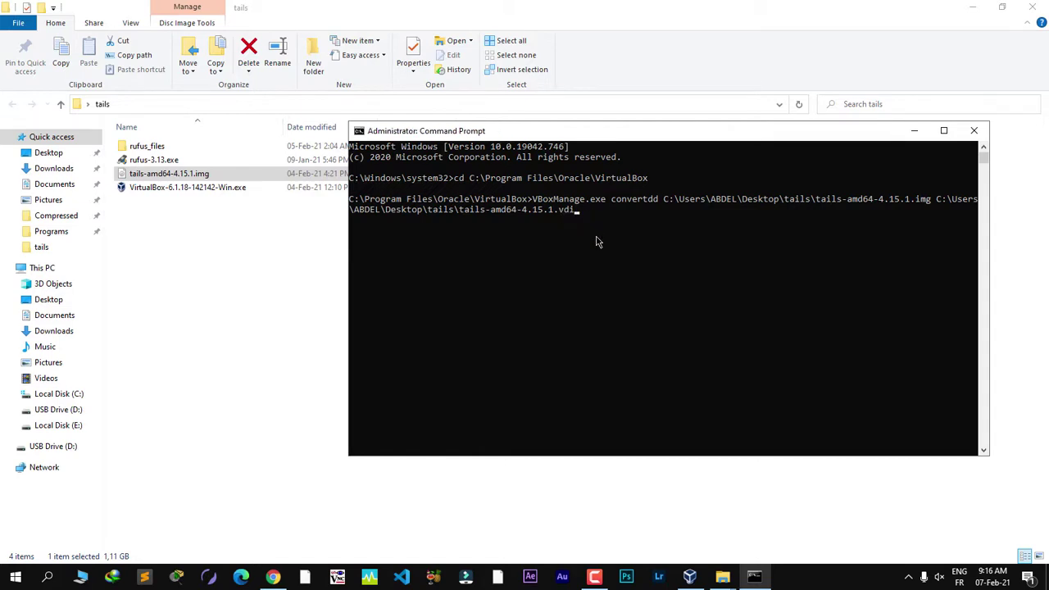
key("Return")
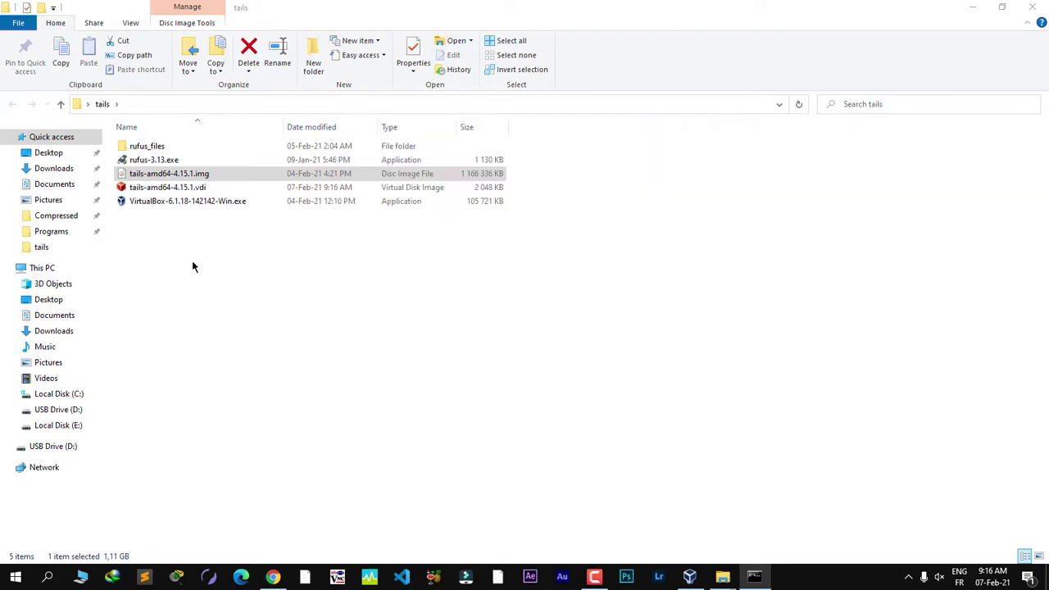
Step: Check the conversion in Command Prompt, refresh the tails folder and compare the sizes of tails-amd64-4.15.1.img and tails-amd64-4.15.1.vdi
left_click(191, 265)
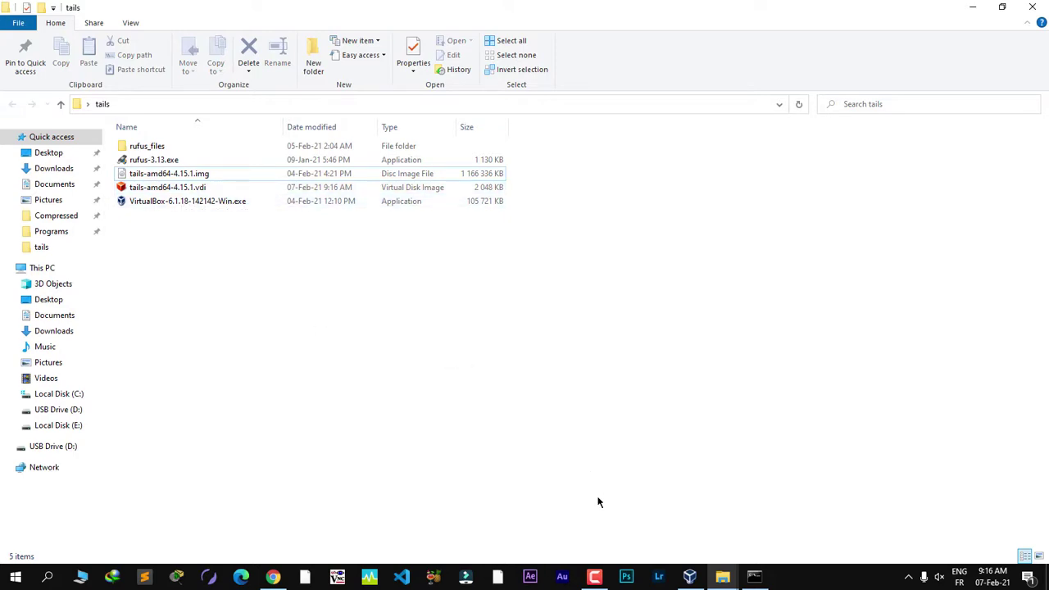
key("alt+Tab")
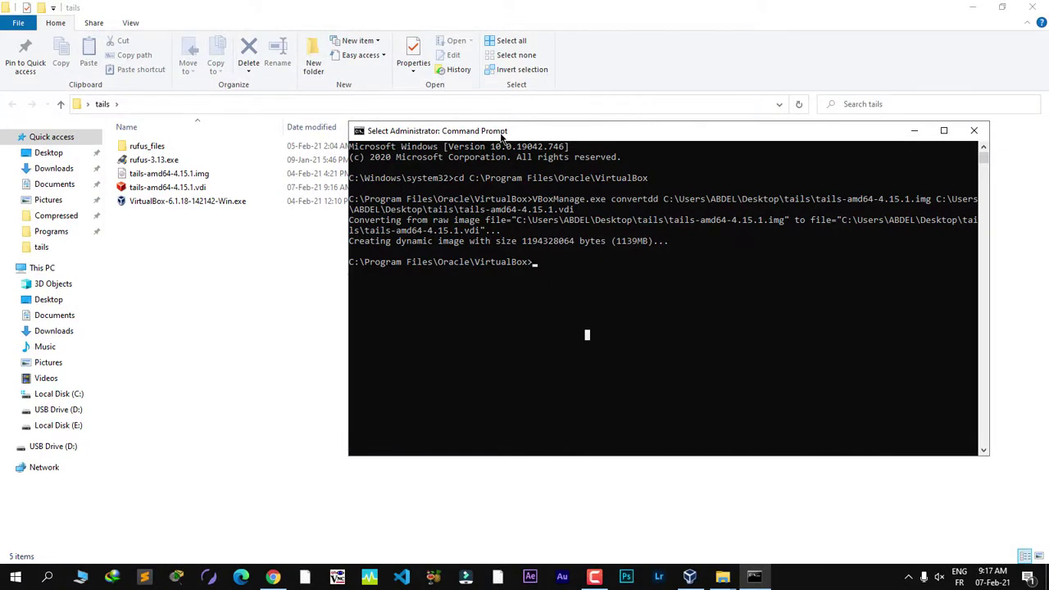
left_click_drag(501, 138, 519, 143)
left_click(212, 266)
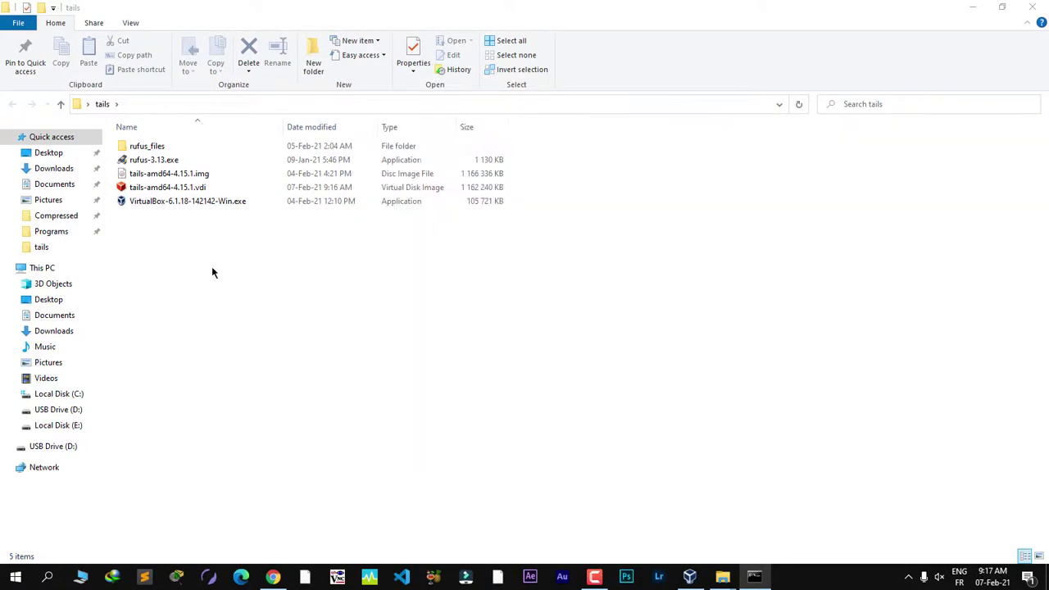
right_click(236, 264)
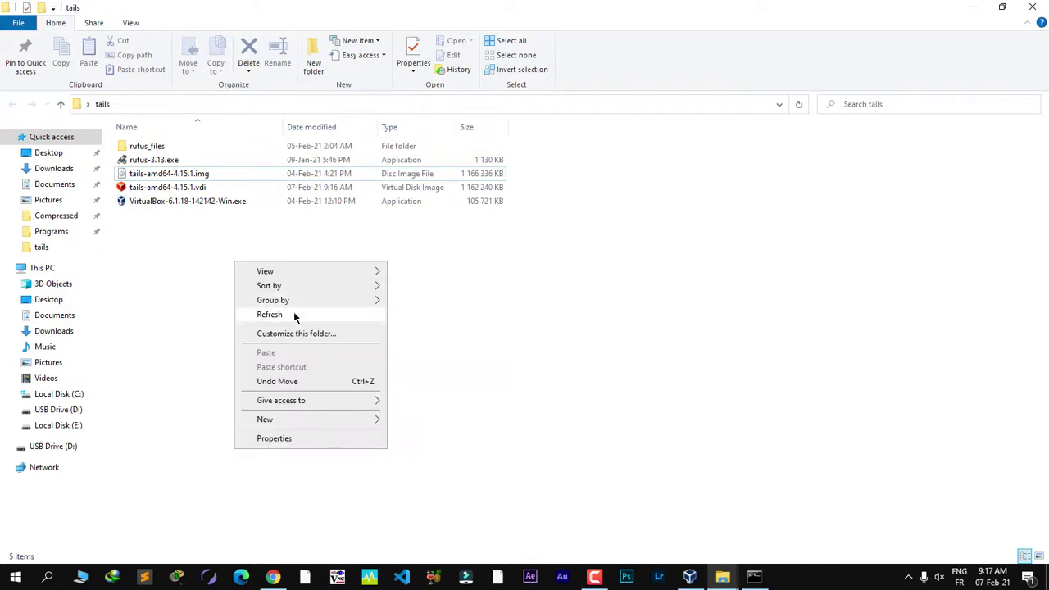
left_click(293, 311)
left_click(451, 186)
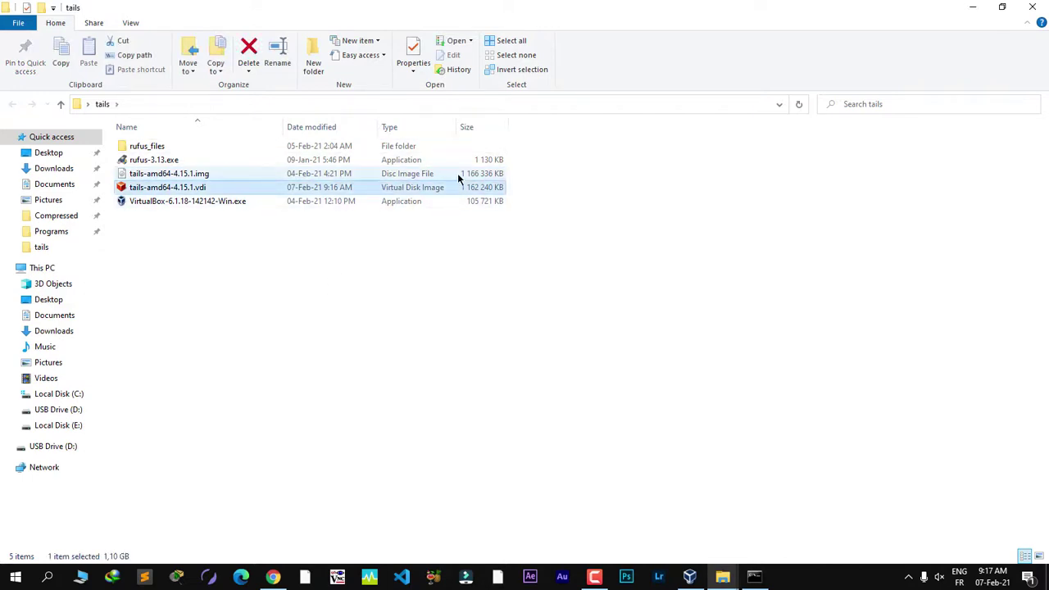
left_click(457, 174)
left_click(426, 189)
left_click(391, 316)
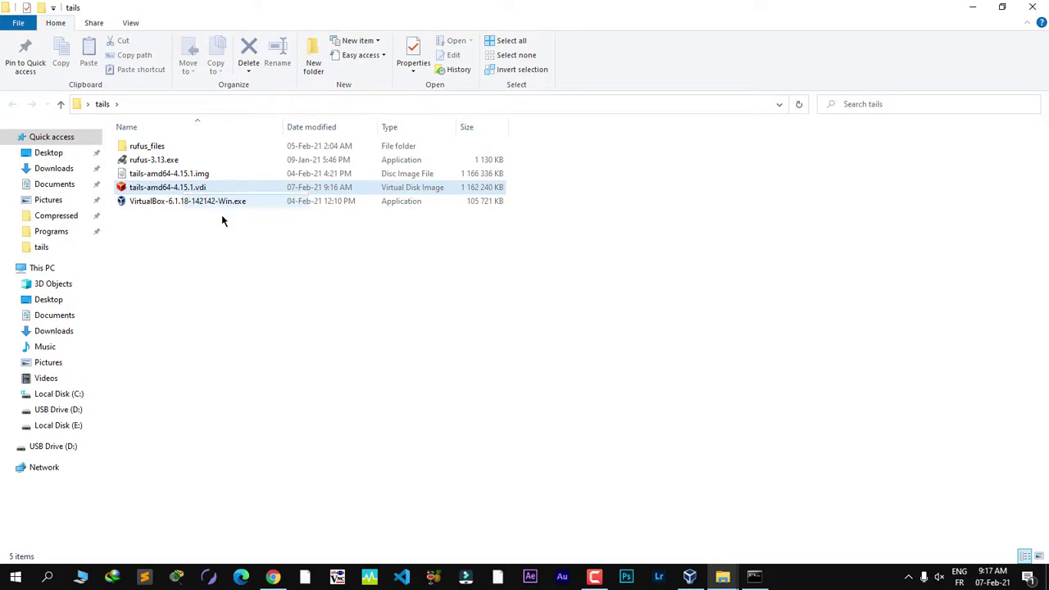
Step: In VirtualBox, attach tails-amd64-4.15.1.vdi from the Desktop tails folder to the tails machine's IDE controller and save the settings
left_click(689, 576)
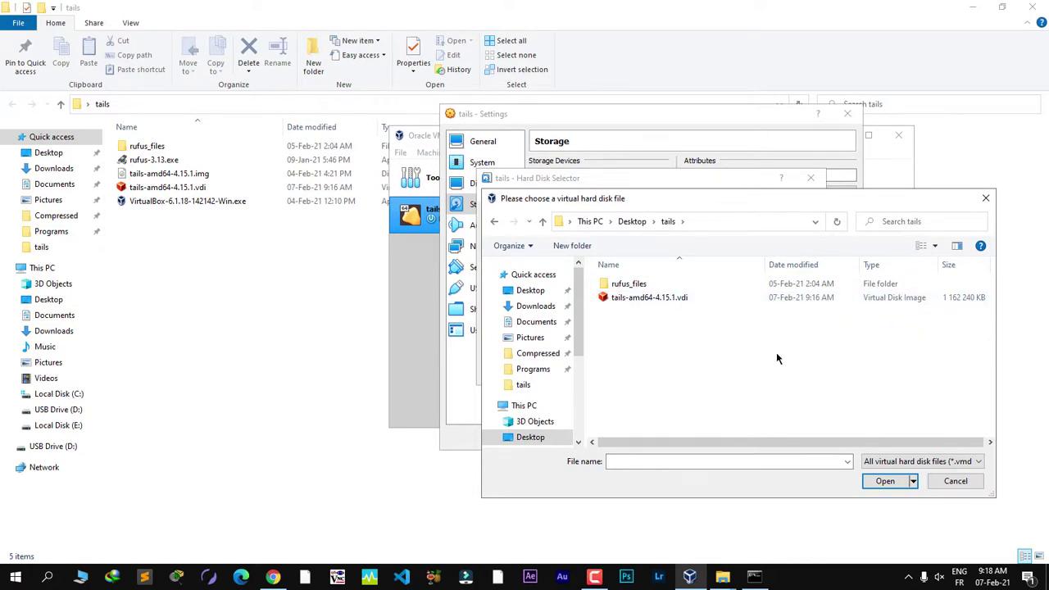
left_click_drag(715, 198, 703, 179)
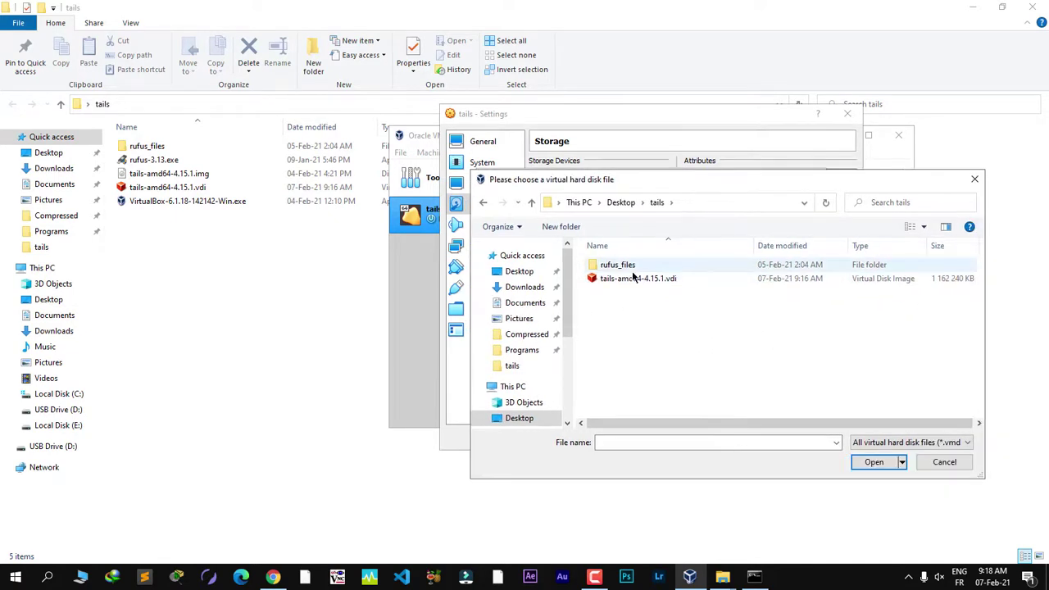
double_click(631, 281)
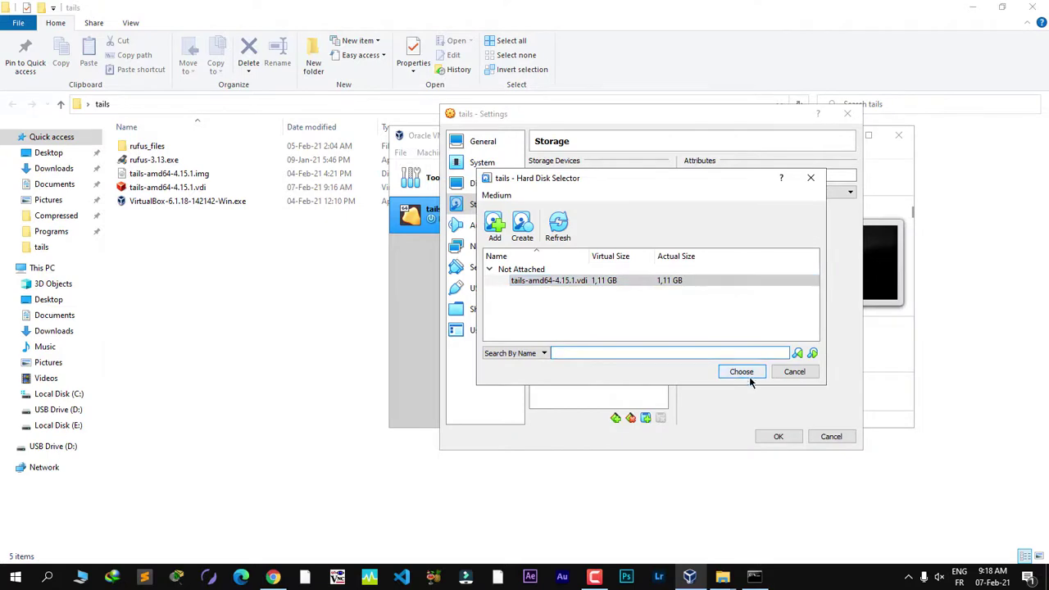
left_click(740, 372)
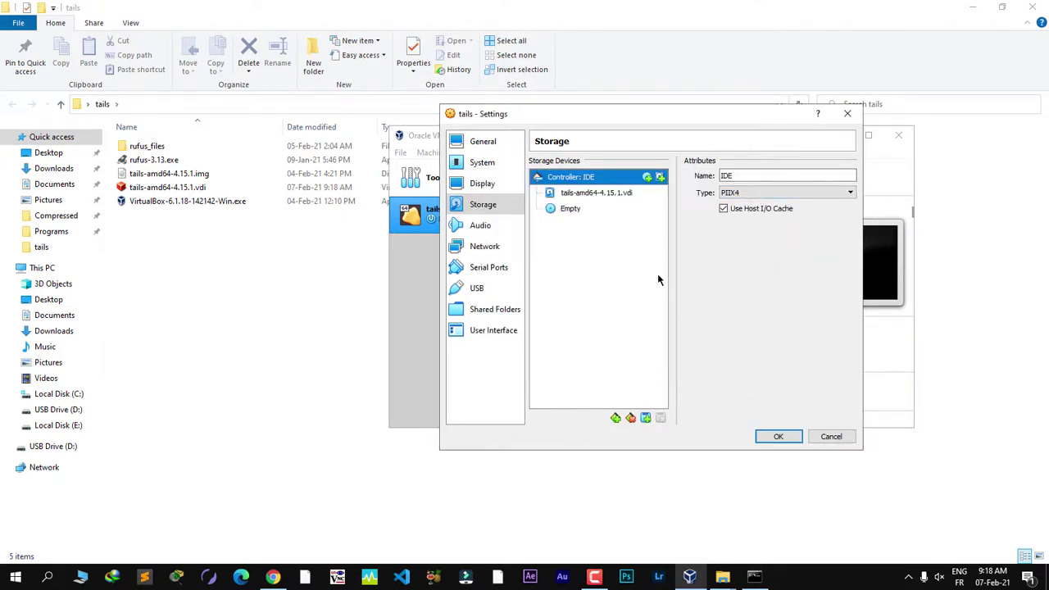
left_click(601, 193)
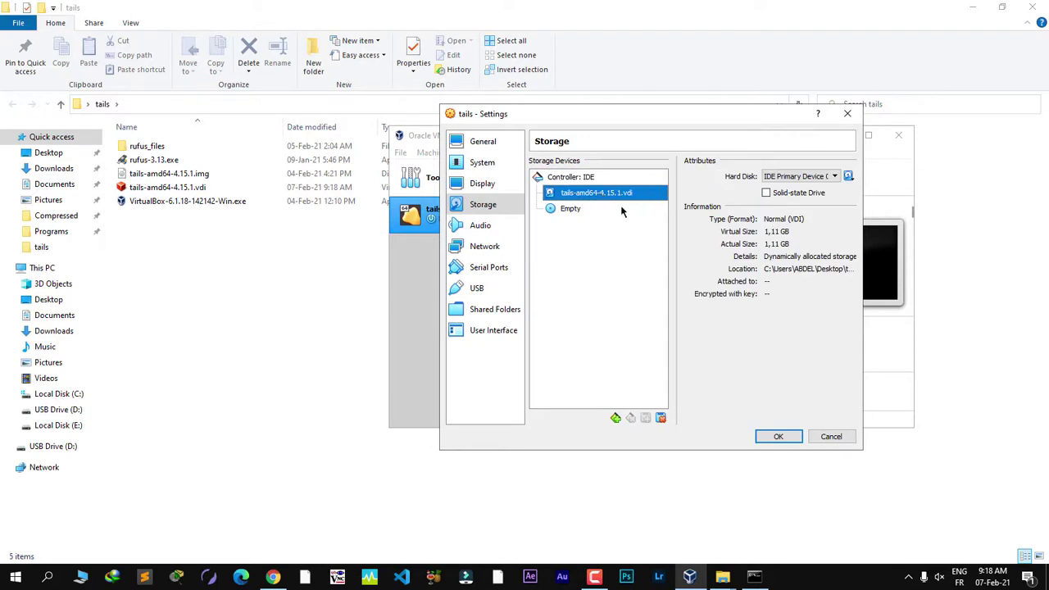
left_click(573, 178)
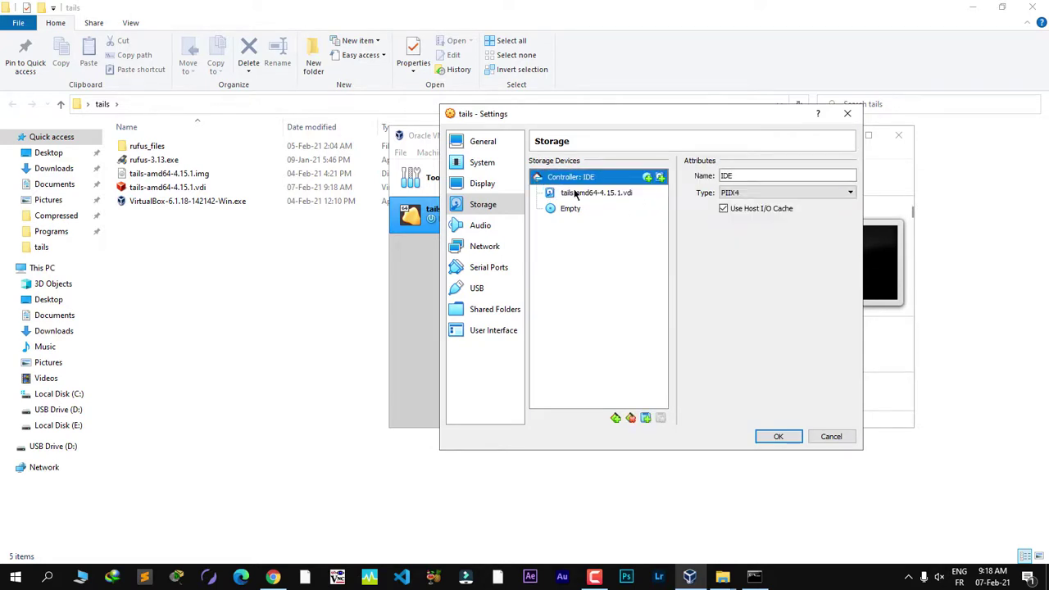
left_click(777, 436)
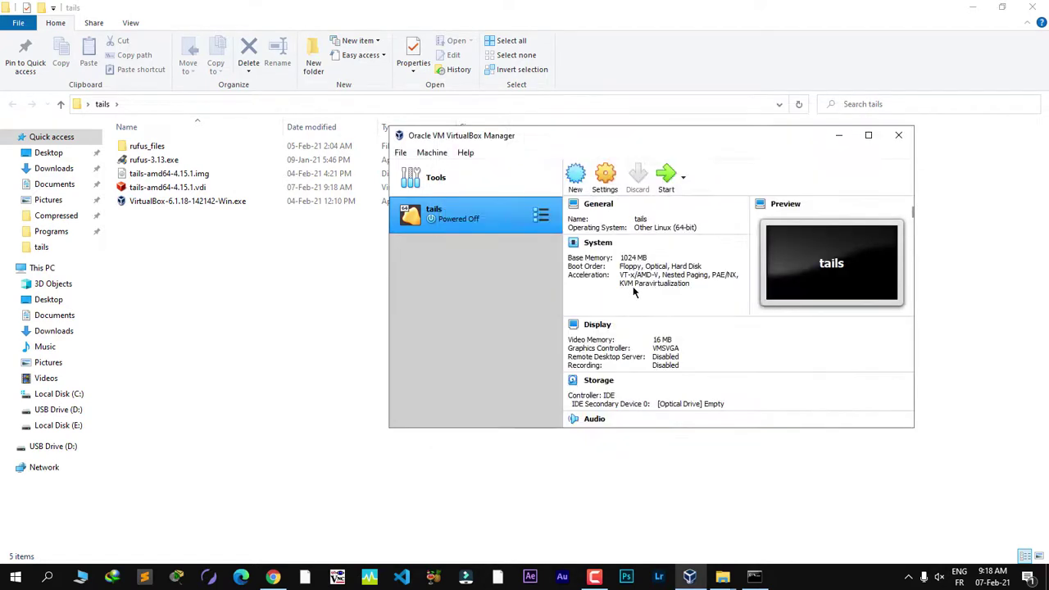
Step: Start the tails virtual machine and boot the standard Tails entry from the SYSLINUX menu
left_click(668, 187)
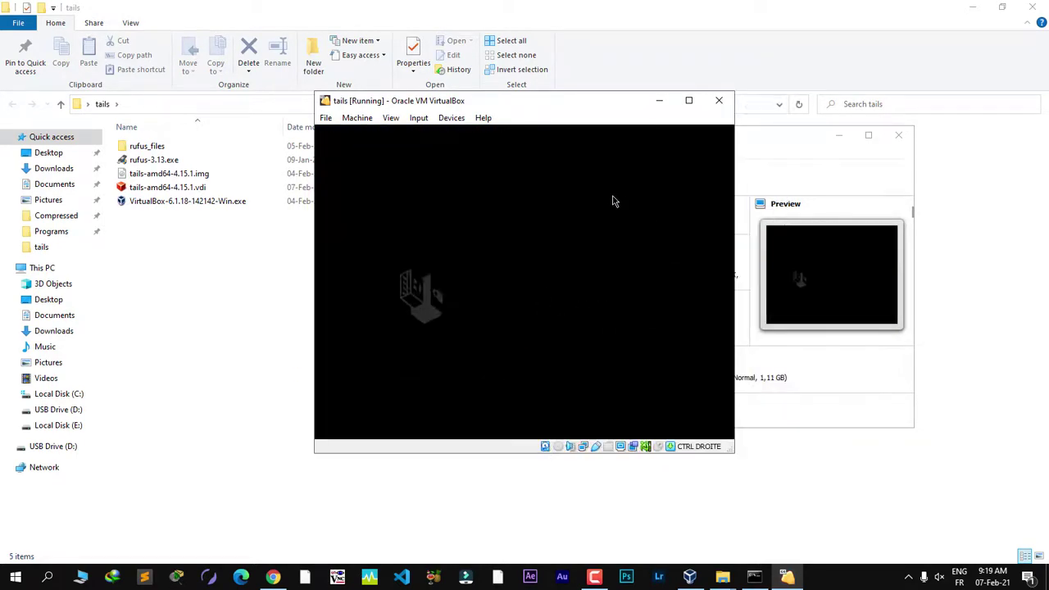
key("Down")
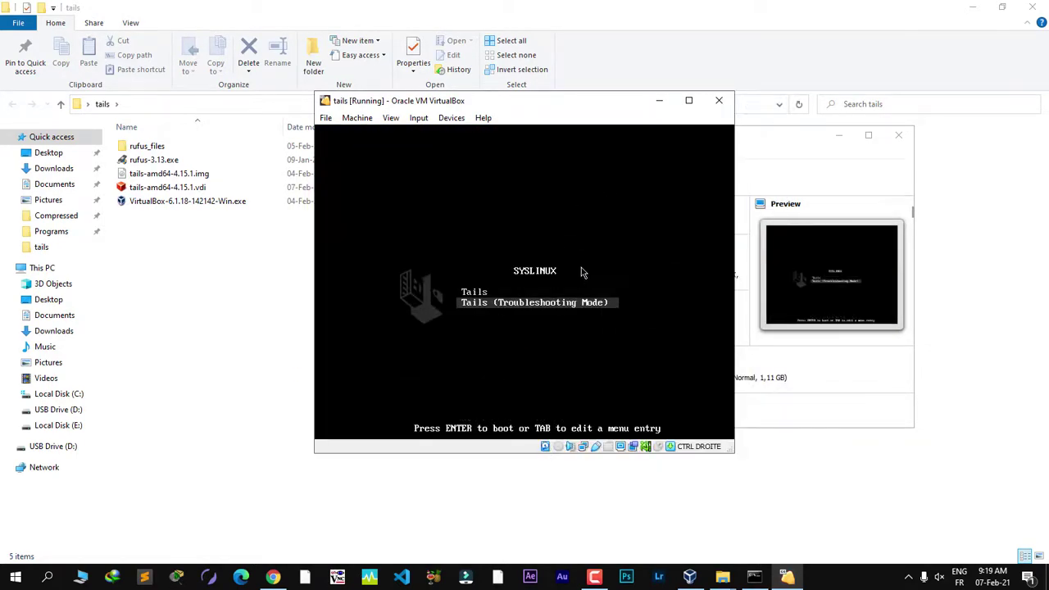
key("Up")
key("Down")
key("Up")
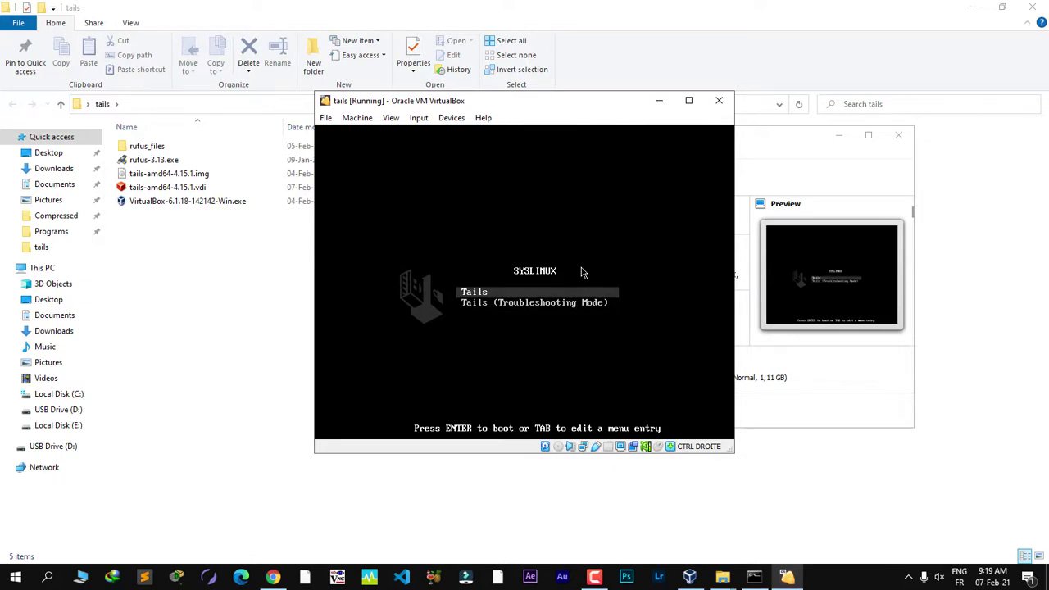
key("Down")
key("Up")
key("Down")
key("Up")
key("Return")
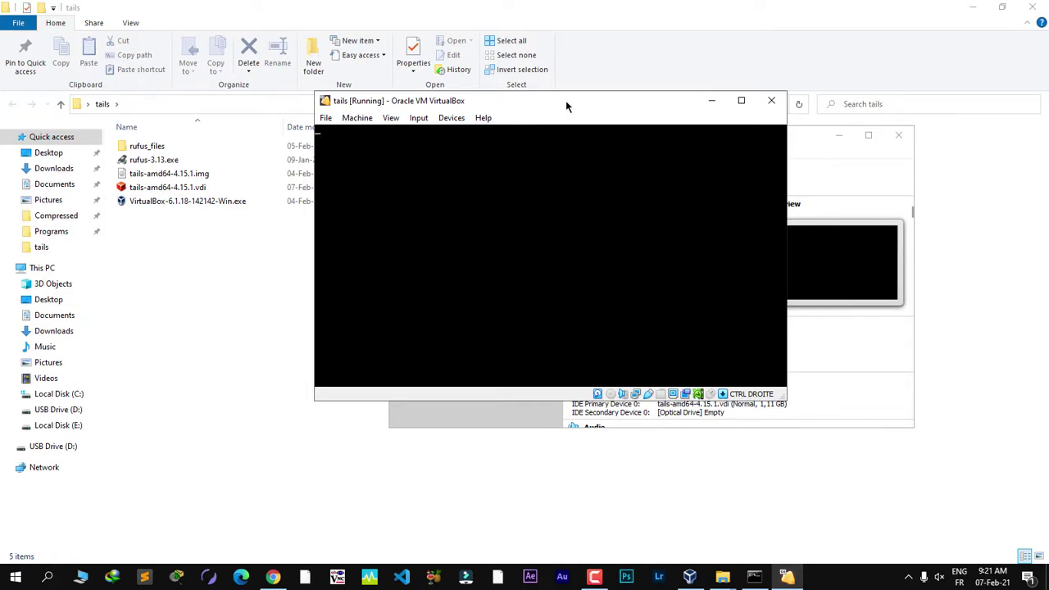
Step: Close the running tails virtual machine with the option Power off the machine
left_click_drag(566, 100, 621, 104)
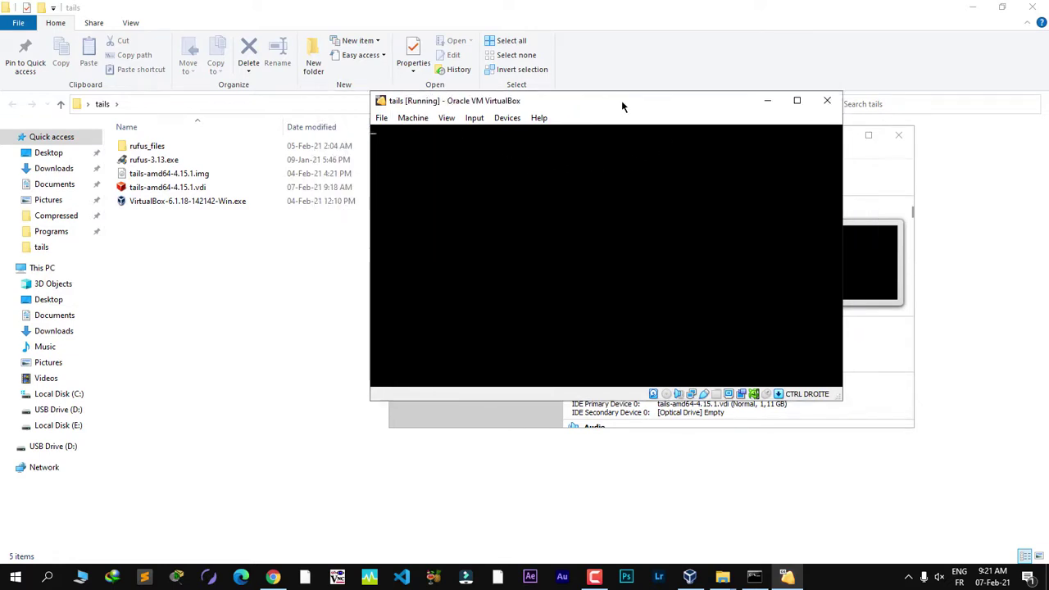
left_click(828, 101)
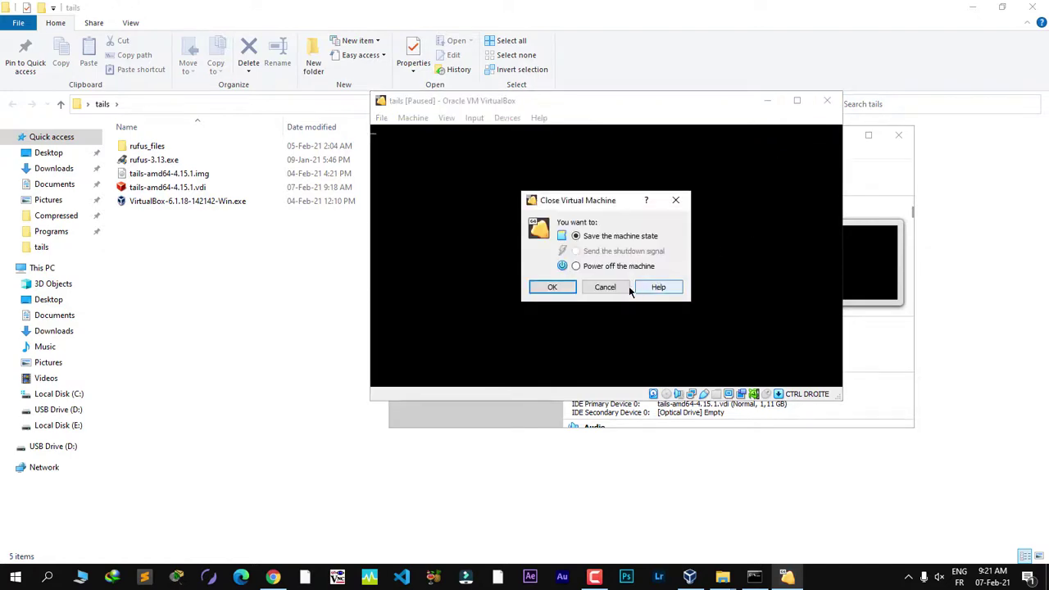
left_click(585, 270)
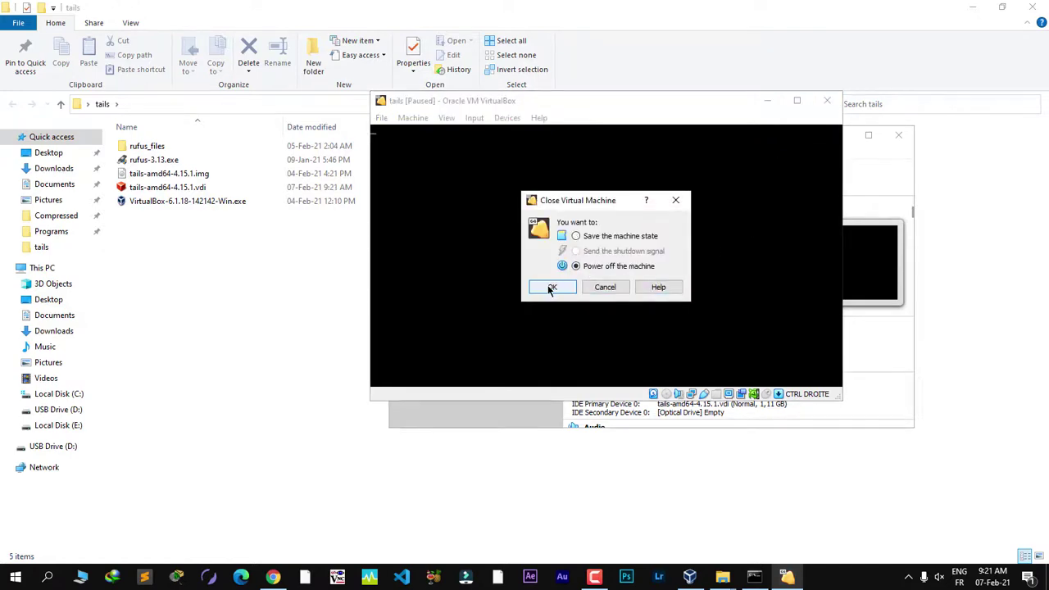
left_click(551, 288)
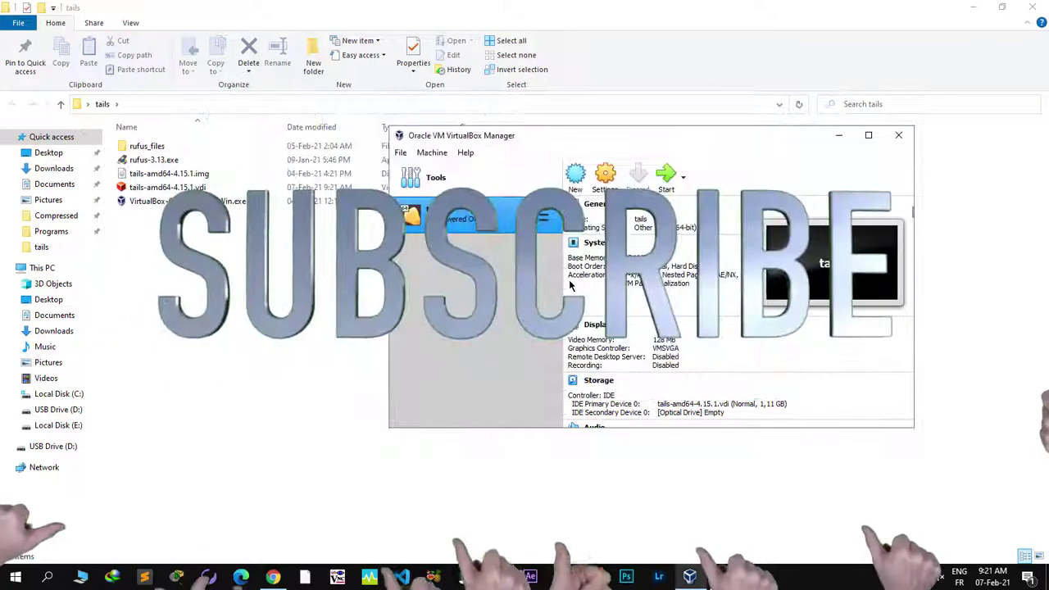